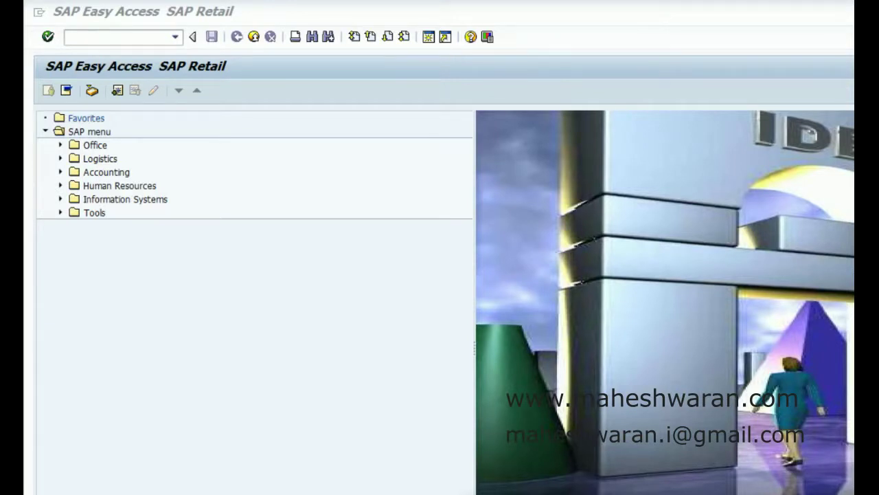
Start transaction MM01 to open the initial screen for creating an article.
left_click(265, 382)
left_click(94, 39)
type("/nmm01")
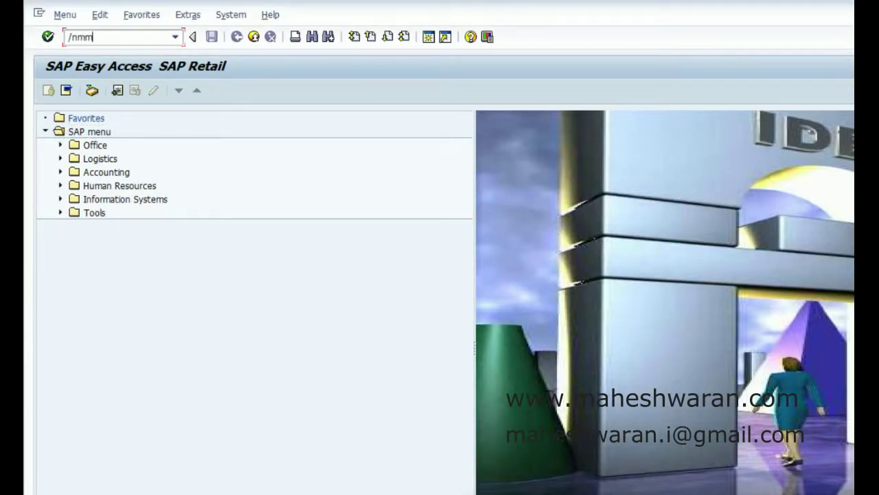
key("Return")
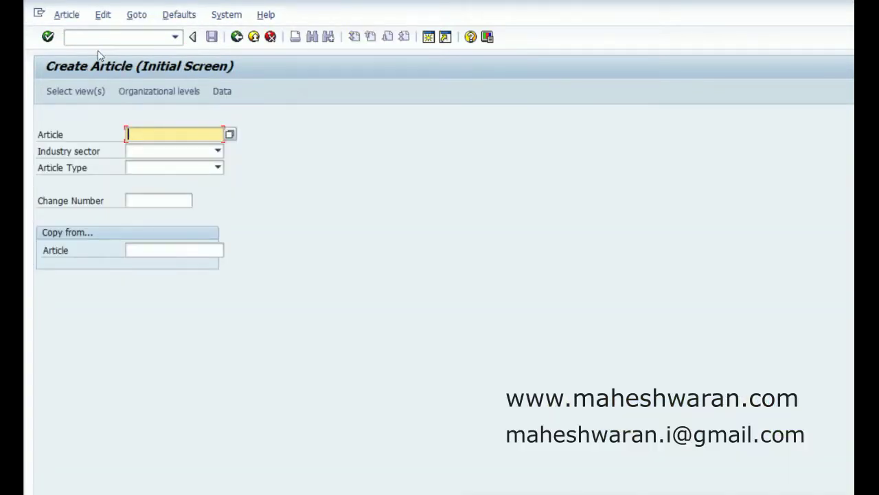
Set the industry sector to Retail and the article type to HAWA Trading goods, and continue to the view selection.
left_click(198, 156)
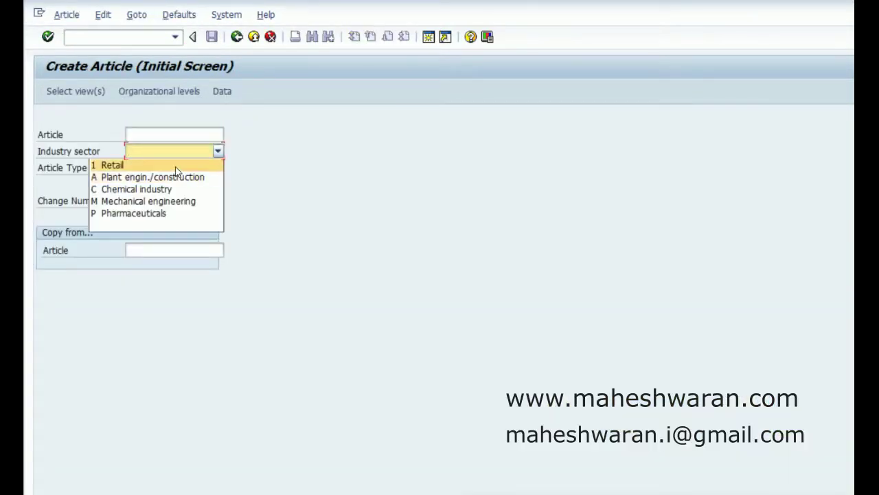
left_click(173, 165)
left_click(194, 172)
left_click_drag(218, 183, 220, 205)
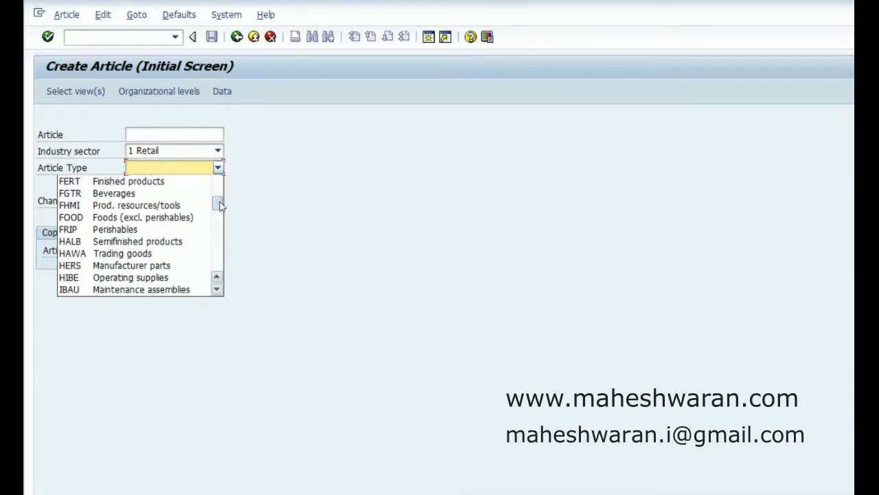
left_click(150, 251)
key("Return")
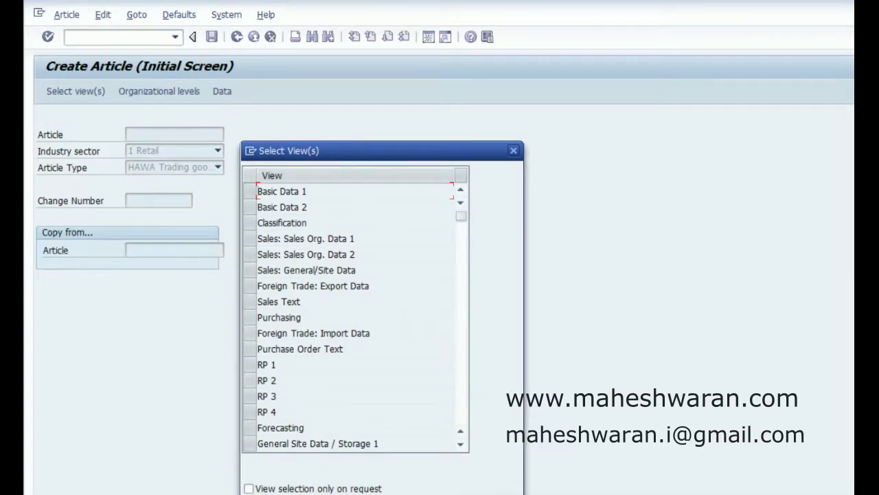
Select all views except Classification, Foreign Trade: Export Data, Foreign Trade: Import Data and Forecasting.
left_click_drag(336, 150, 353, 80)
left_click(411, 461)
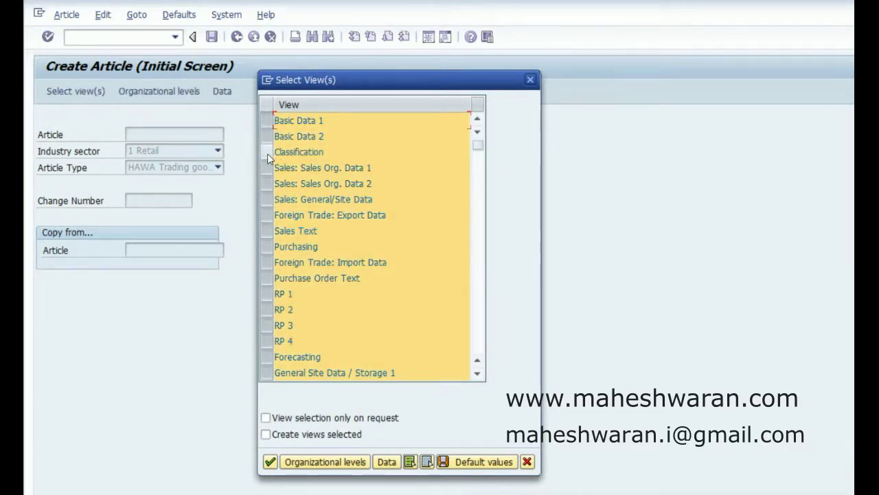
left_click(267, 152)
left_click(267, 214)
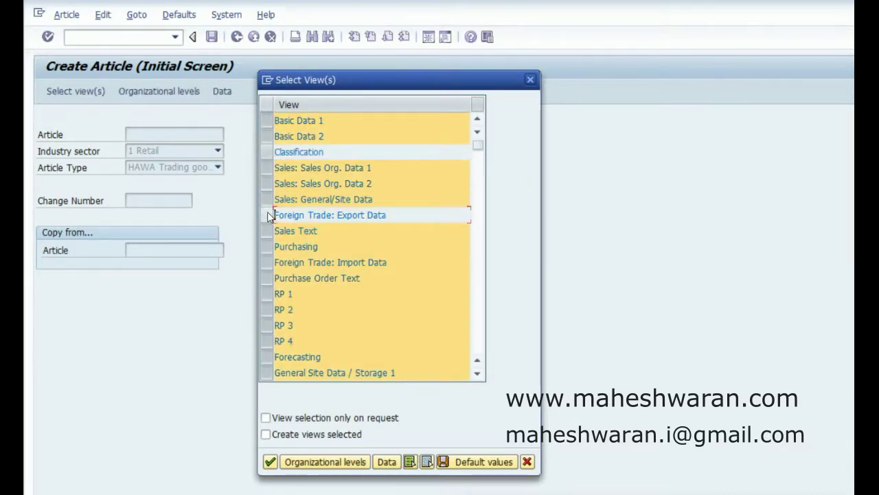
left_click(267, 262)
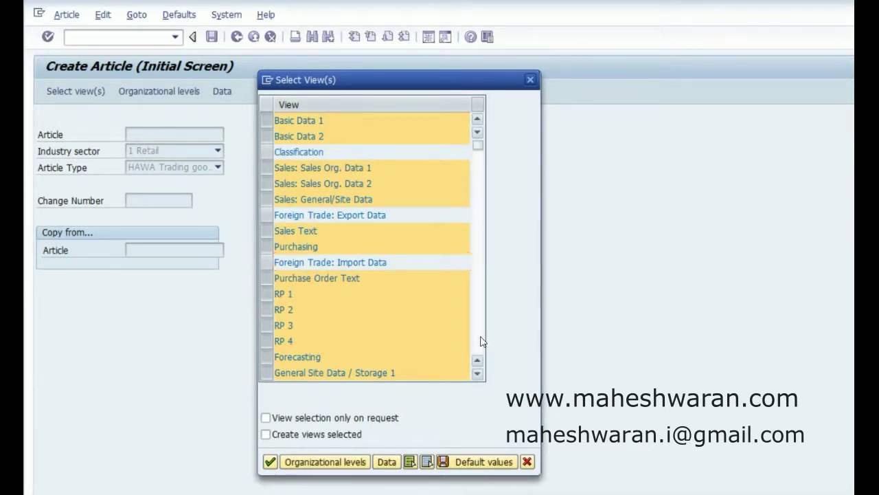
scroll(424, 334, "down", 3)
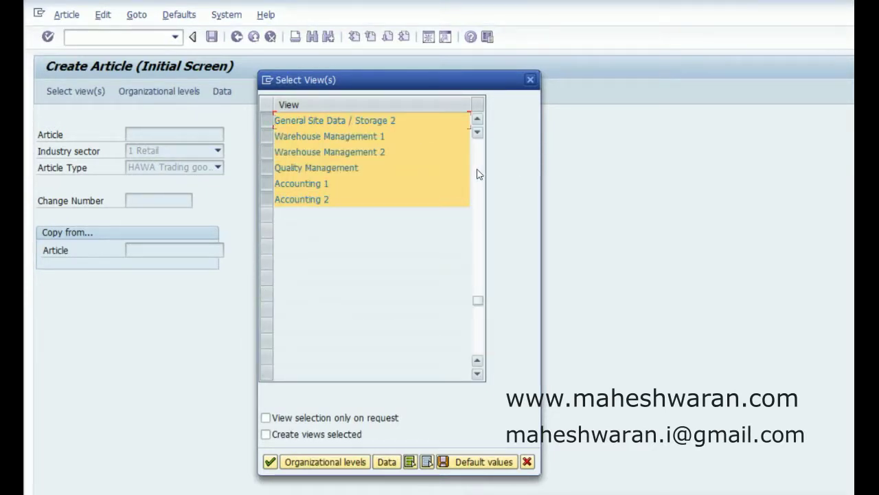
scroll(477, 173, "up", 6)
left_click(267, 356)
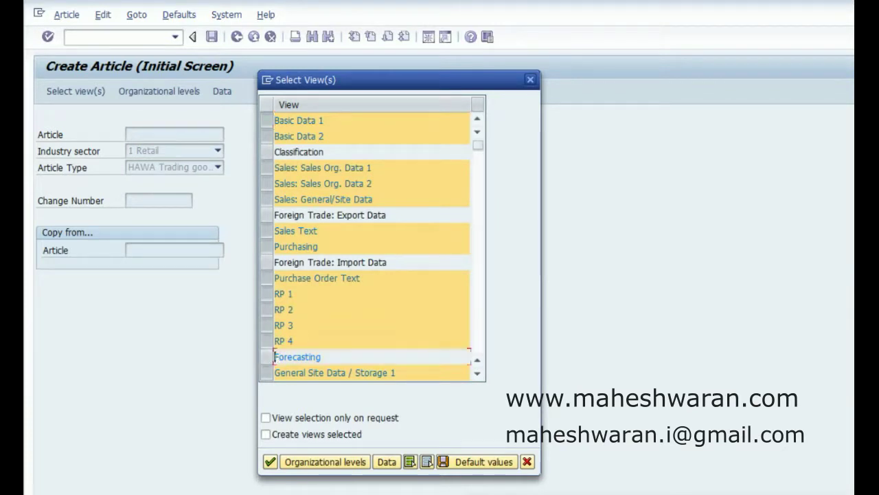
Enter the organizational levels: site WRST, storage location 0006, sales organization WW01, distribution channel W1 and warehouse number PC1, and confirm them.
left_click(309, 462)
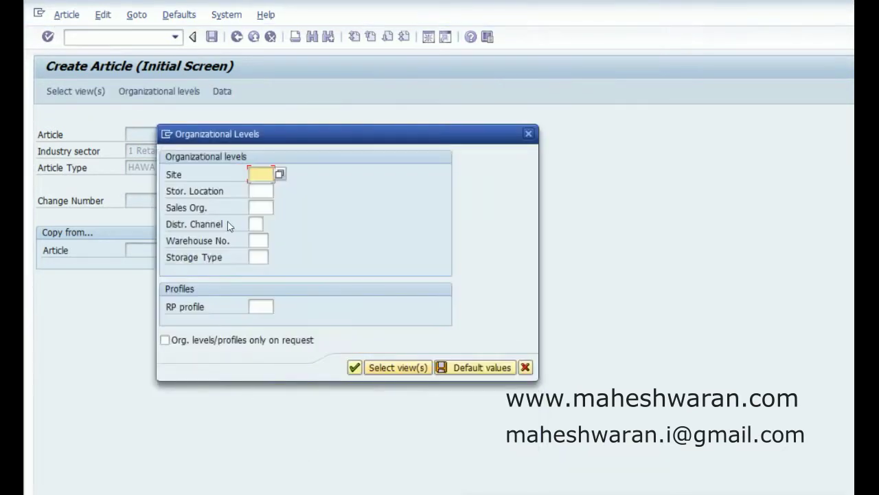
type("WRST")
key("Tab")
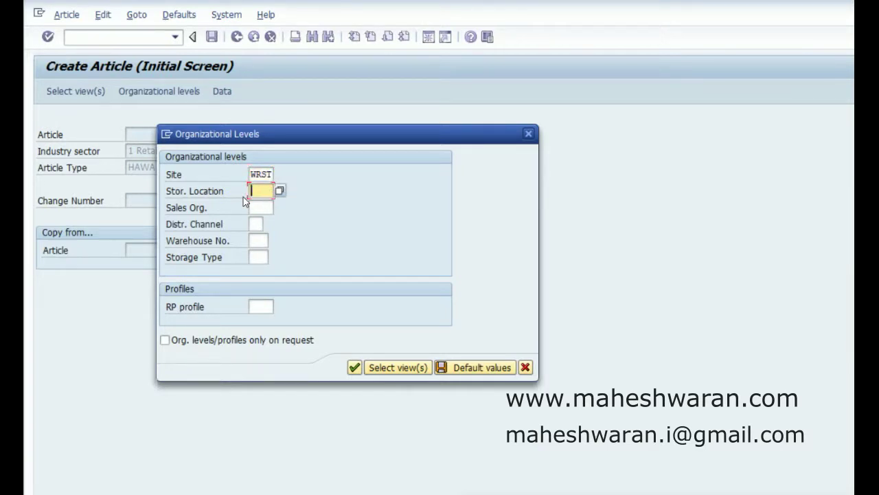
type("0006")
key("Tab")
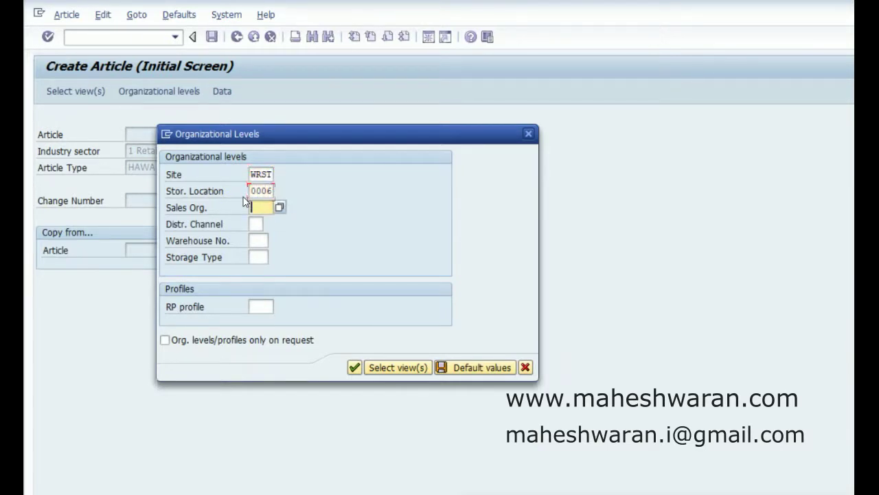
type("WW01")
key("Tab")
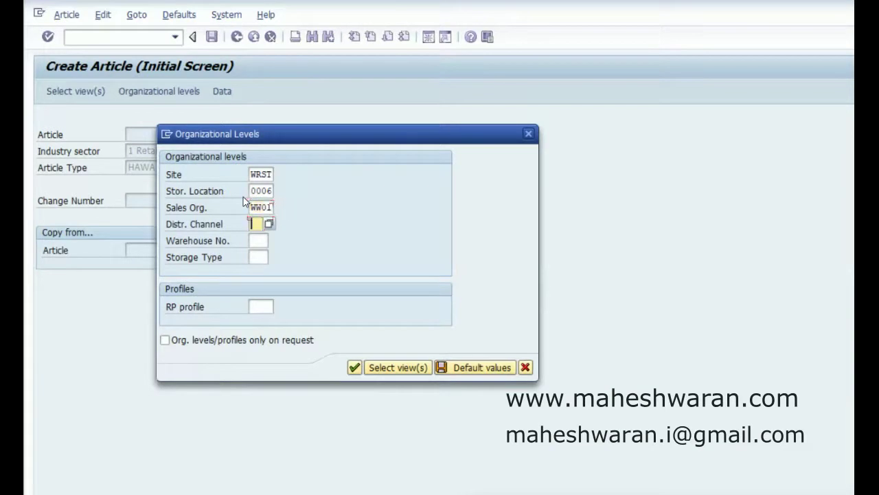
type("W1")
key("Tab")
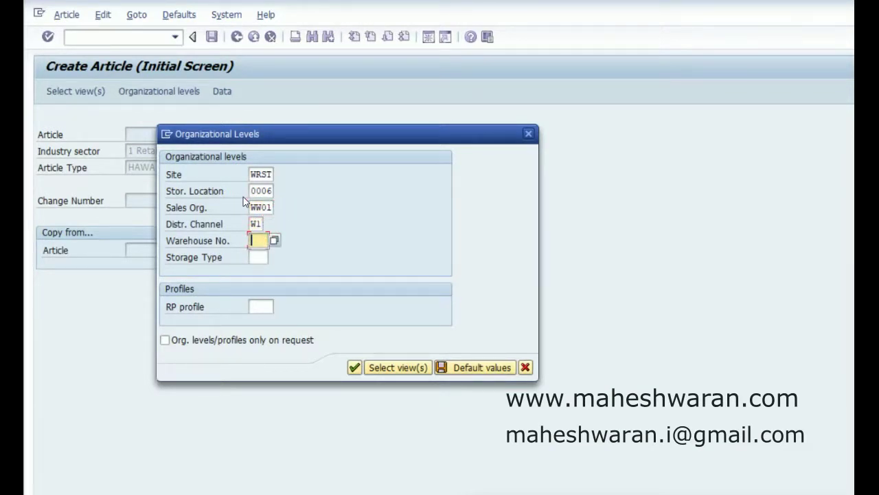
type("PC1")
key("Return")
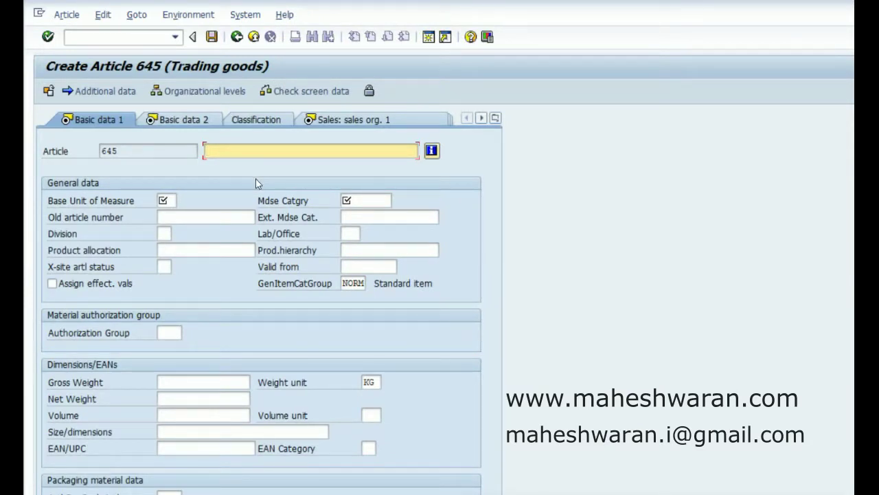
Fill in the basic data with description "From Material to Article", base unit of measure EA and merchandise category 1000CC.
type("From Material to Article")
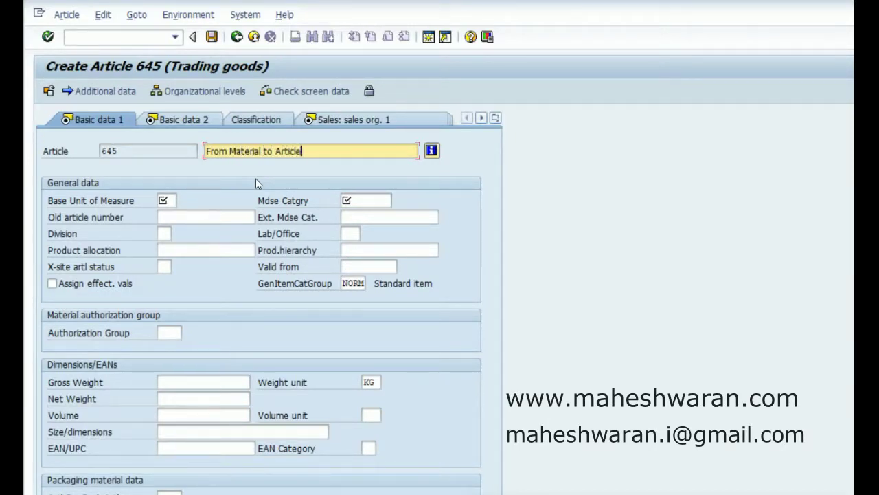
key("Tab")
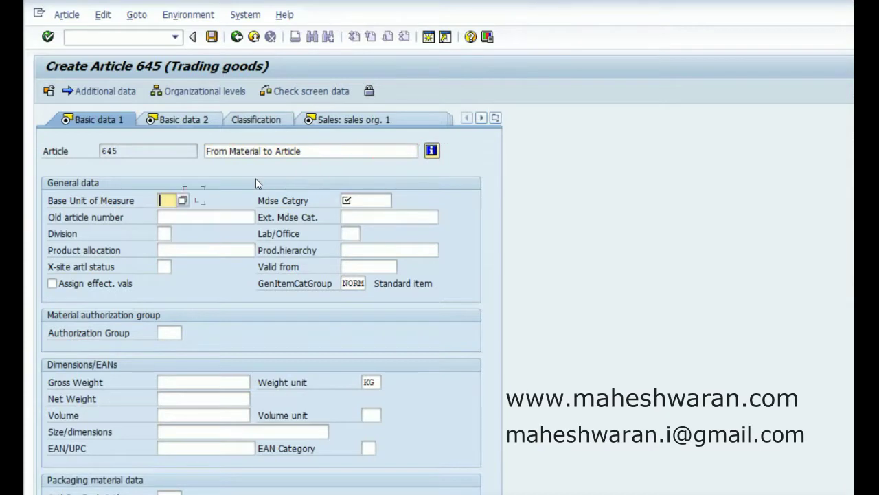
type("EA")
key("Tab")
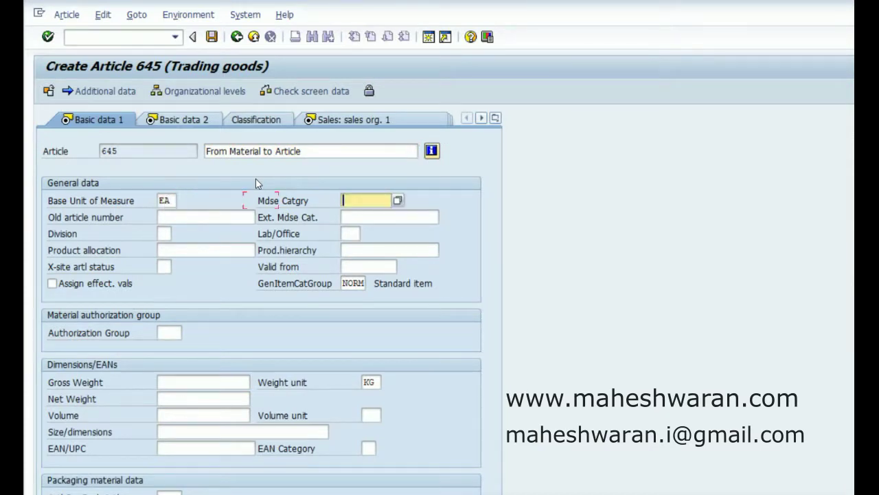
type("10")
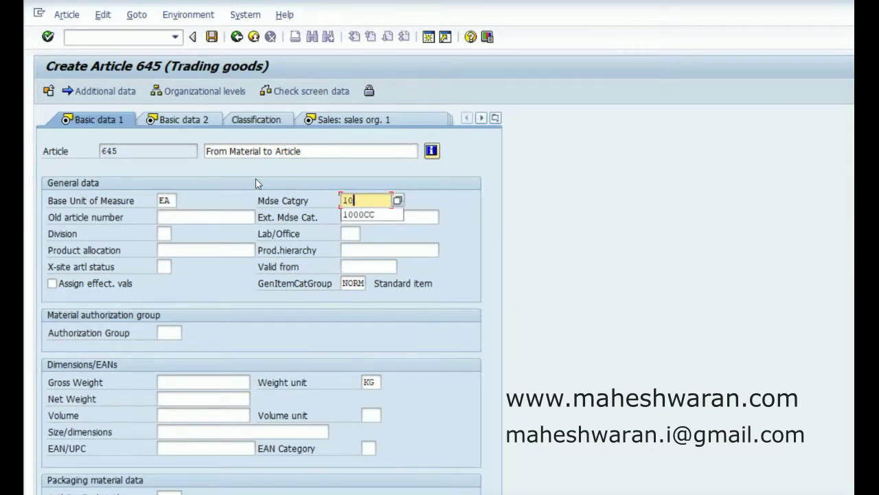
type("00CC")
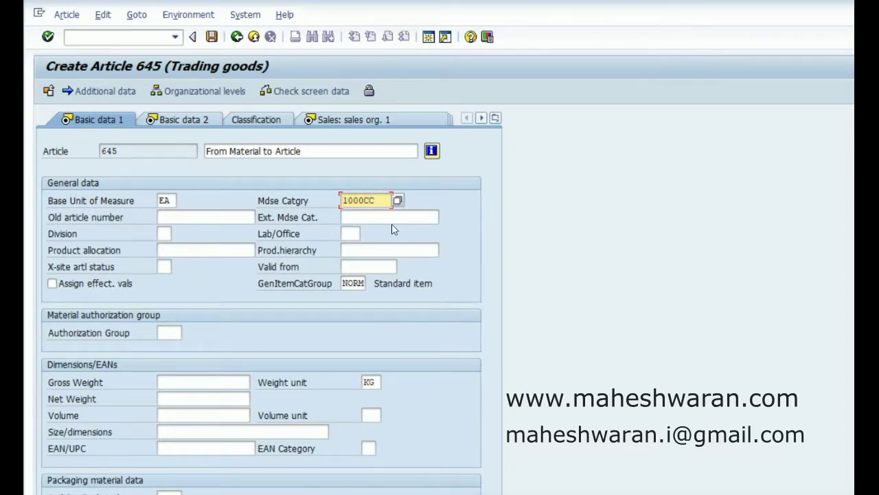
key("Return")
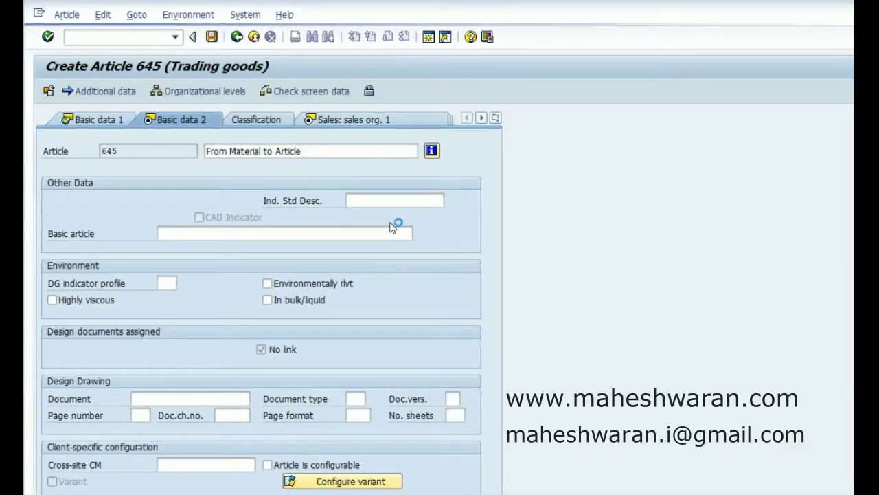
Set the tax classification for Germany's output tax to 0 in the first sales organization view and continue to the second.
key("Return")
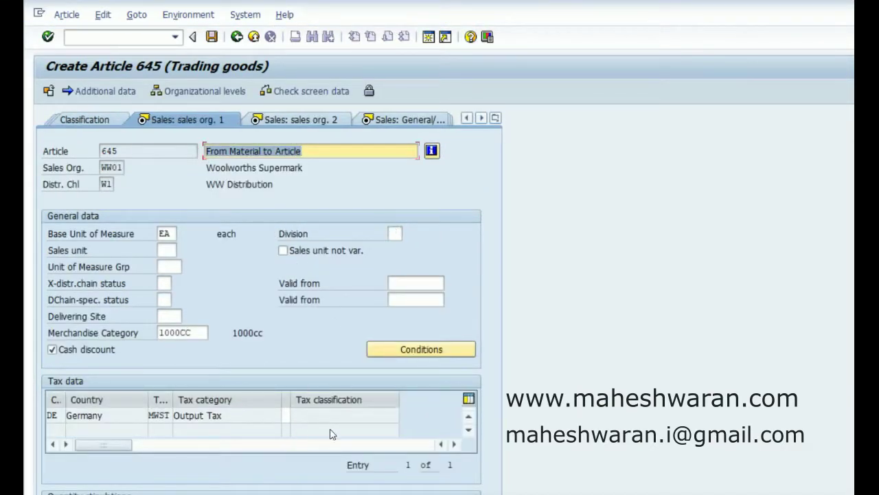
left_click(287, 416)
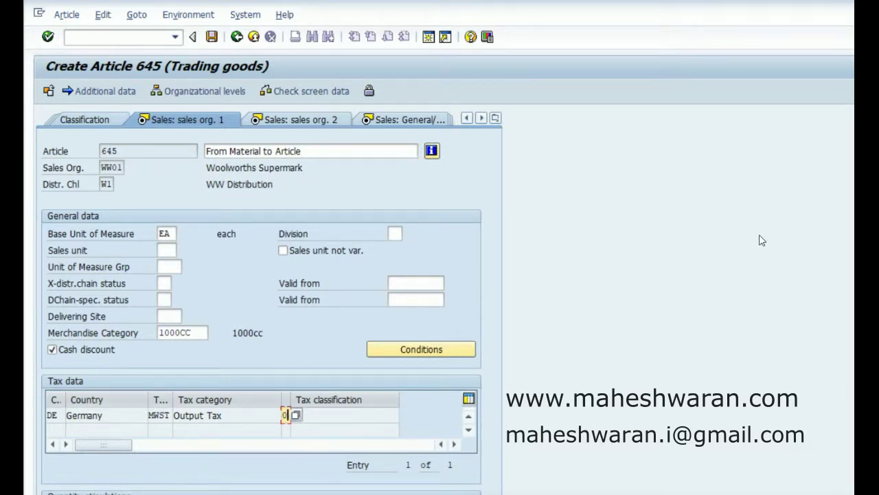
left_click(347, 120)
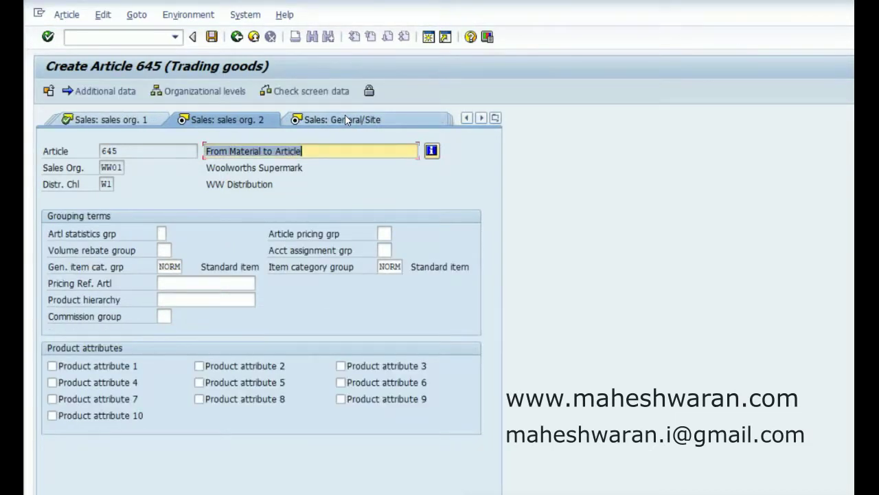
In the Sales: General/Site view, set the availability check to 02 and both the transportation group and loading group to 0001.
left_click(344, 119)
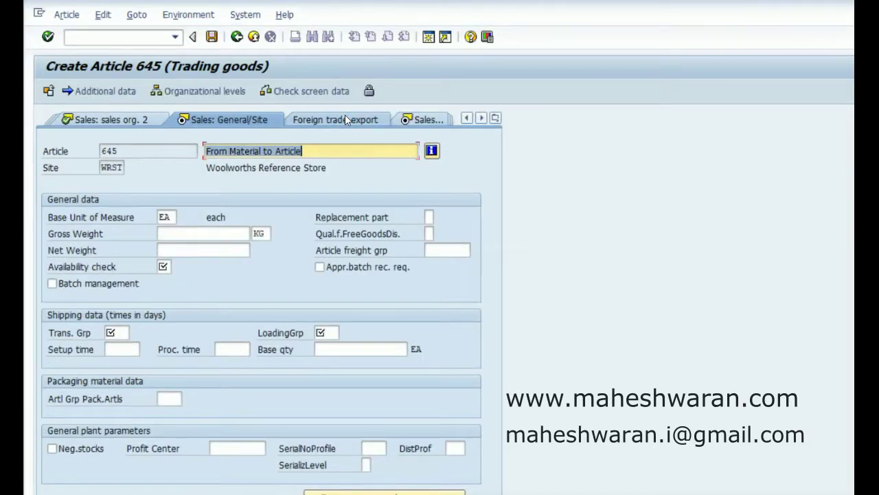
left_click(163, 266)
type("0")
left_click(165, 280)
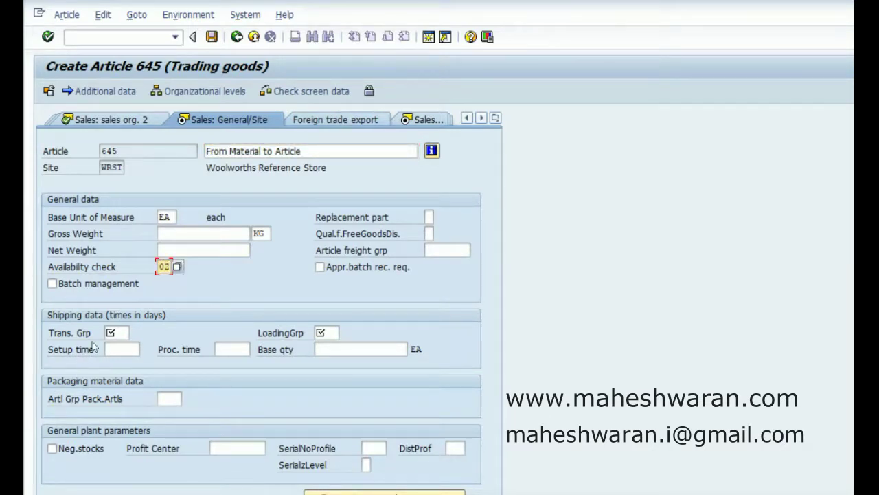
left_click(128, 332)
type("0001")
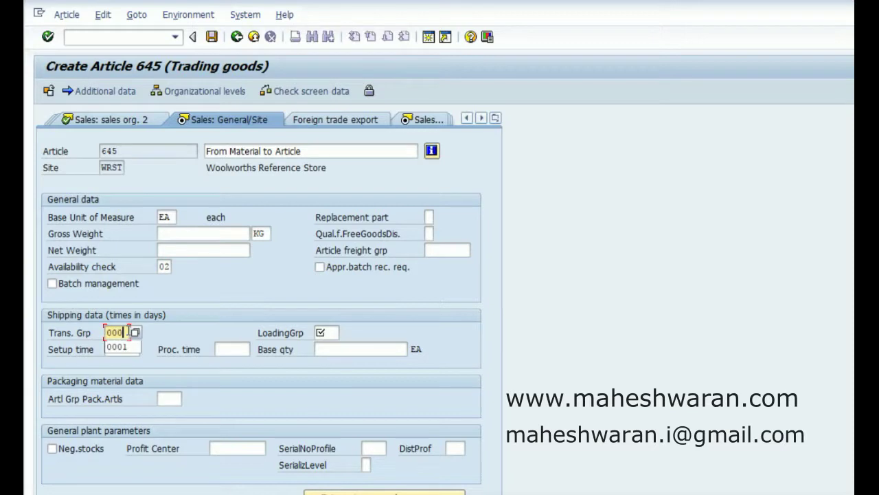
key("Tab")
type("0001")
key("Return")
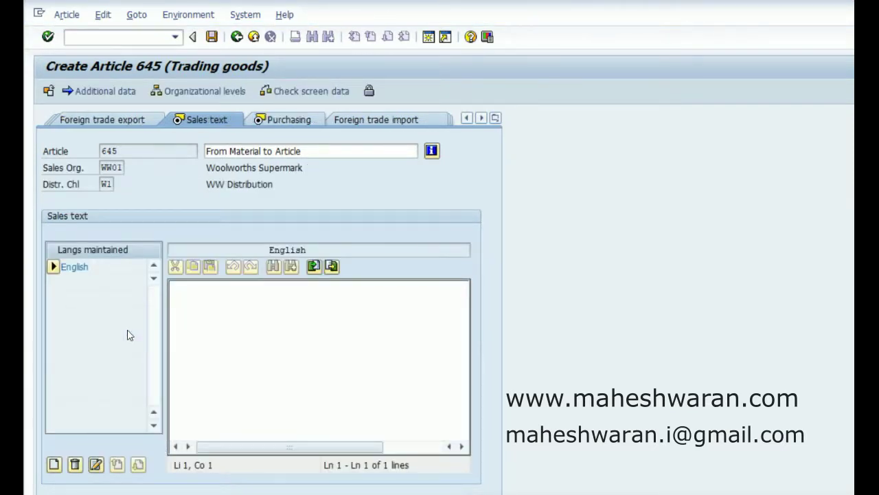
Pass through the purchasing and purchase order text views and set the RP type to ND in the RP 1 view.
left_click(281, 120)
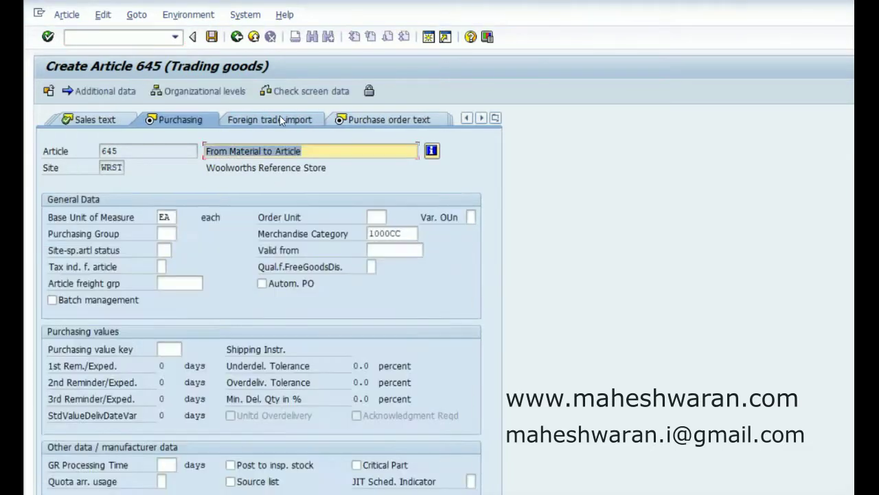
left_click(341, 118)
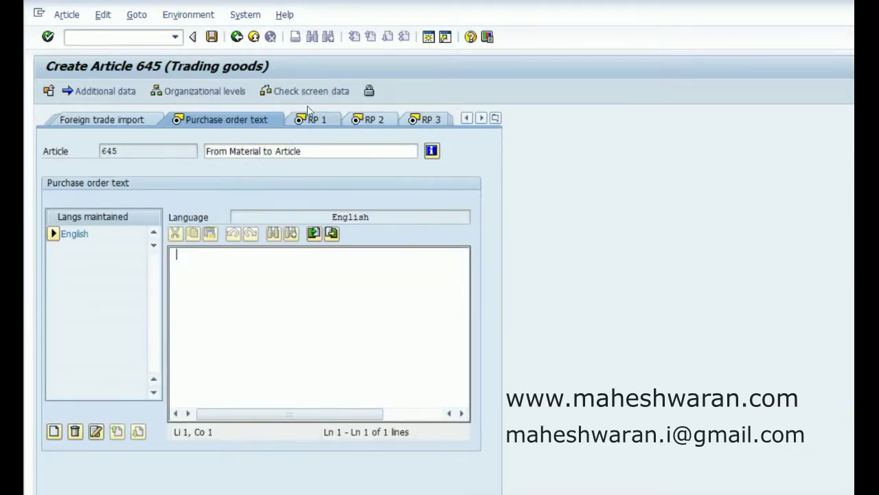
left_click(310, 121)
left_click(163, 298)
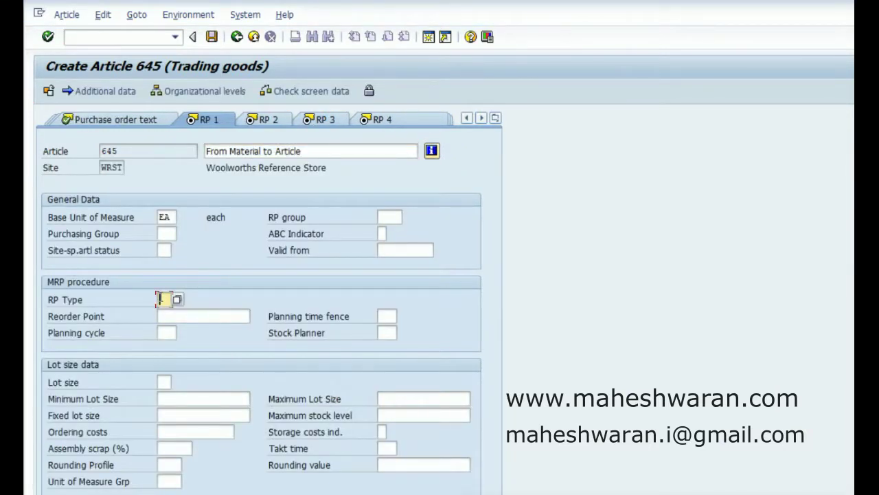
type("ND")
left_click(105, 167)
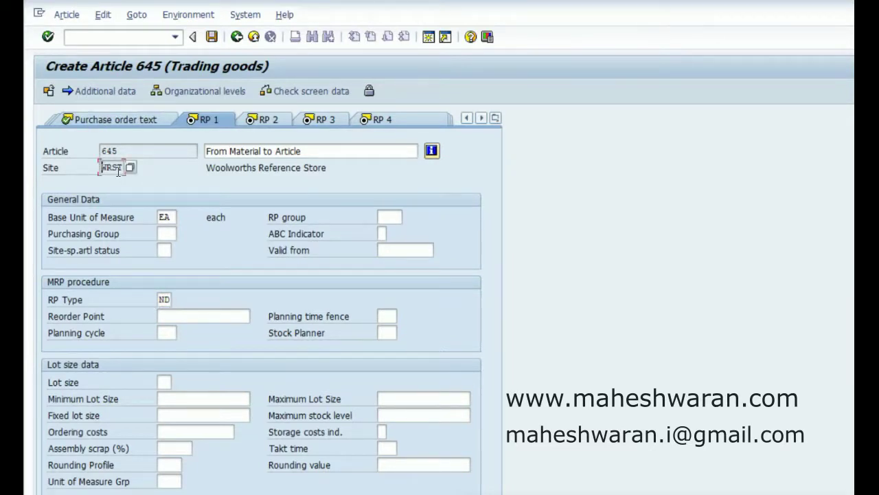
Pass through the RP 2 to RP 4, site data, warehouse management and quality management views to reach the Accounting 1 view.
left_click(254, 123)
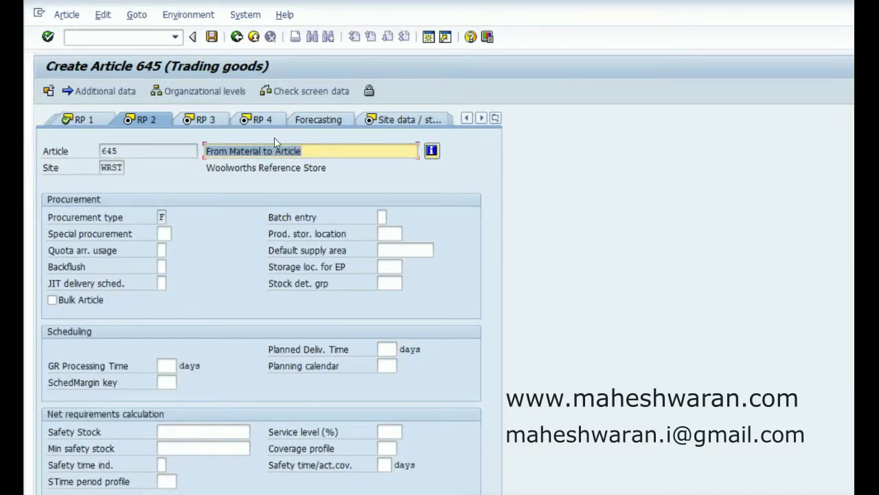
left_click(204, 122)
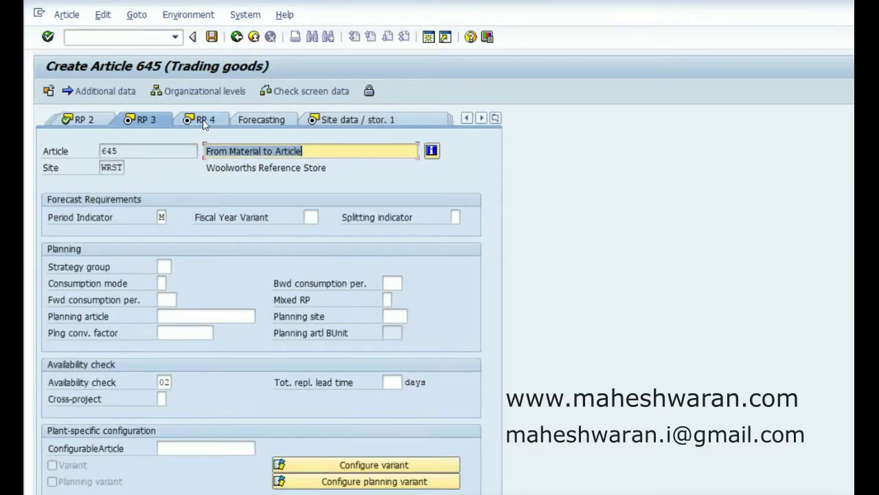
left_click(221, 120)
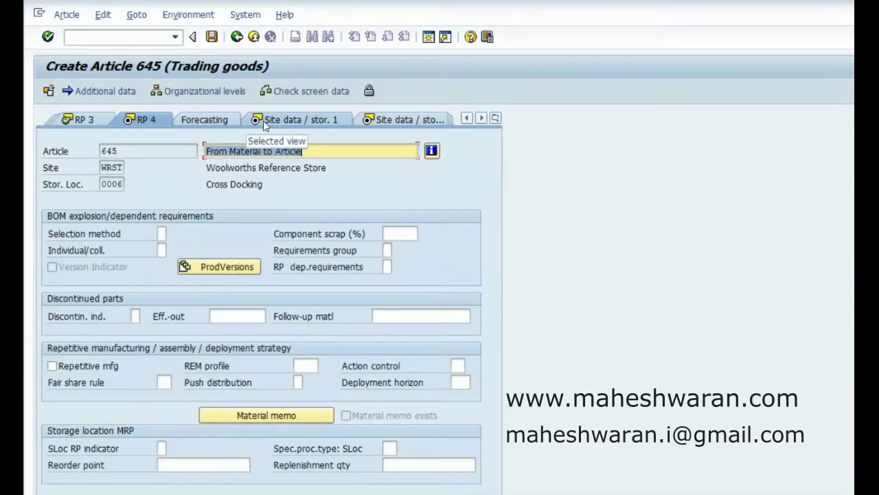
left_click(263, 120)
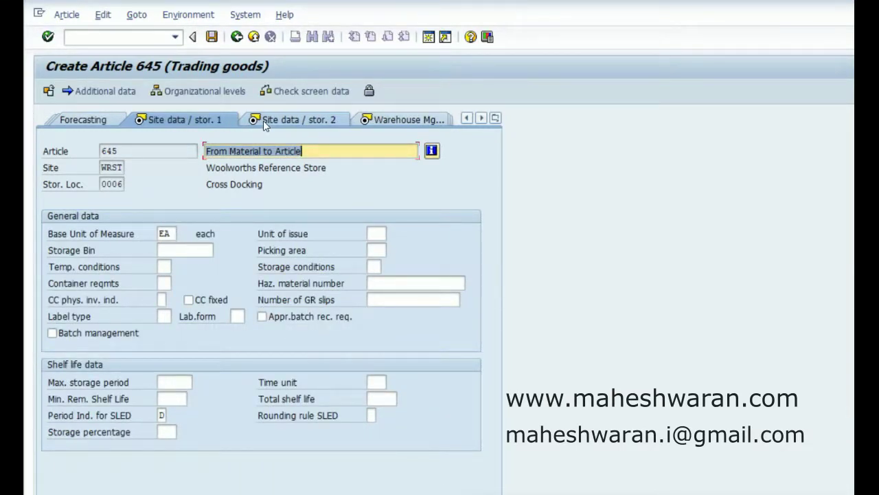
left_click(264, 120)
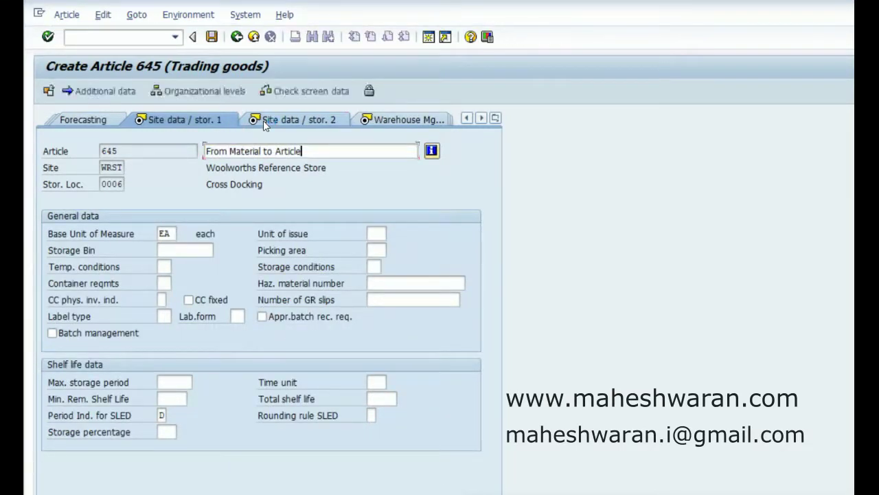
left_click(303, 125)
left_click(303, 125)
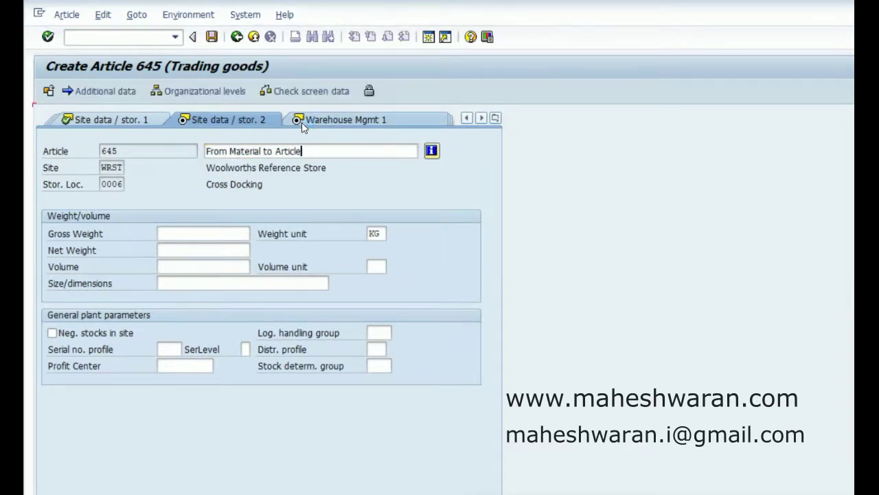
left_click(310, 121)
left_click(312, 120)
left_click(313, 121)
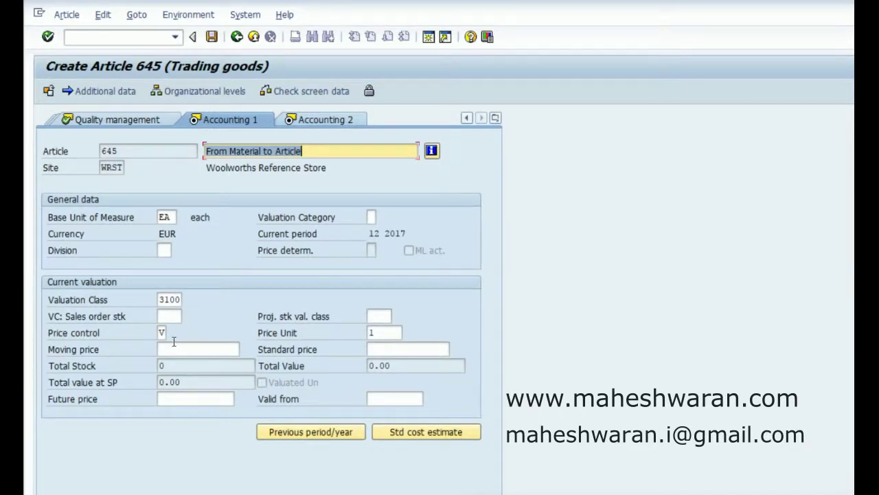
Set both the moving price and the standard price to 1 in the Accounting 1 view and save the article.
left_click(174, 348)
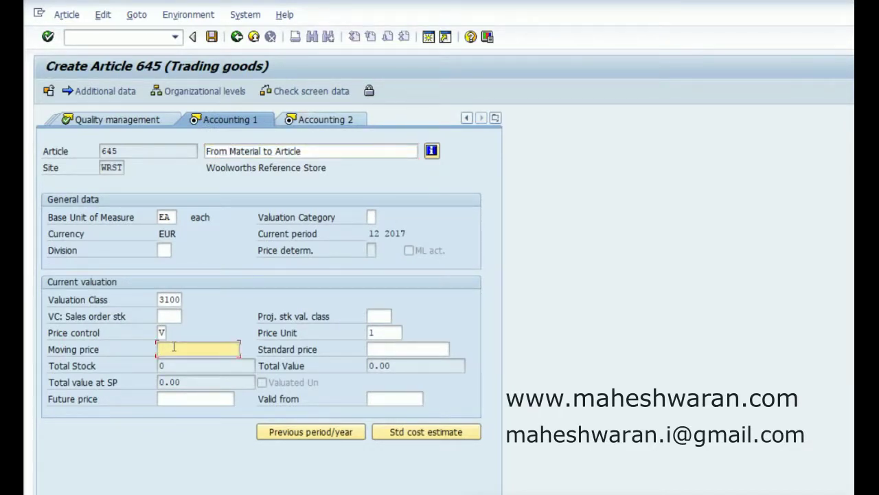
type("1")
key("Tab")
type("1")
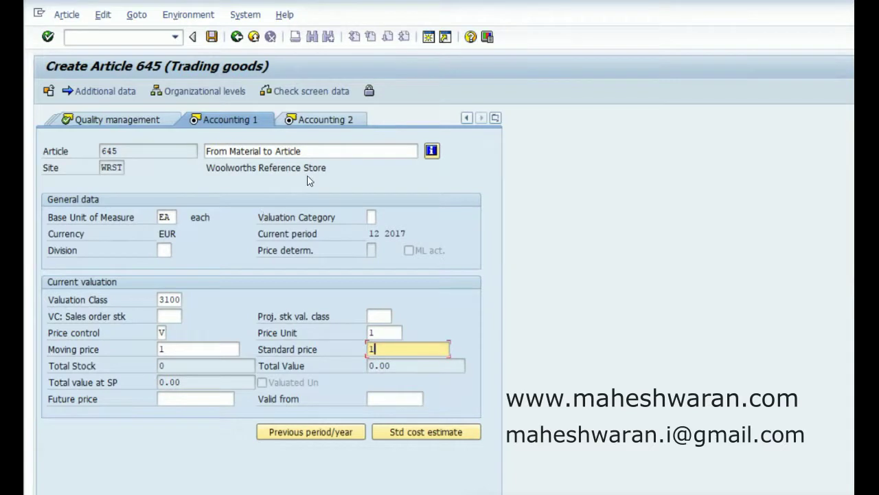
key("Return")
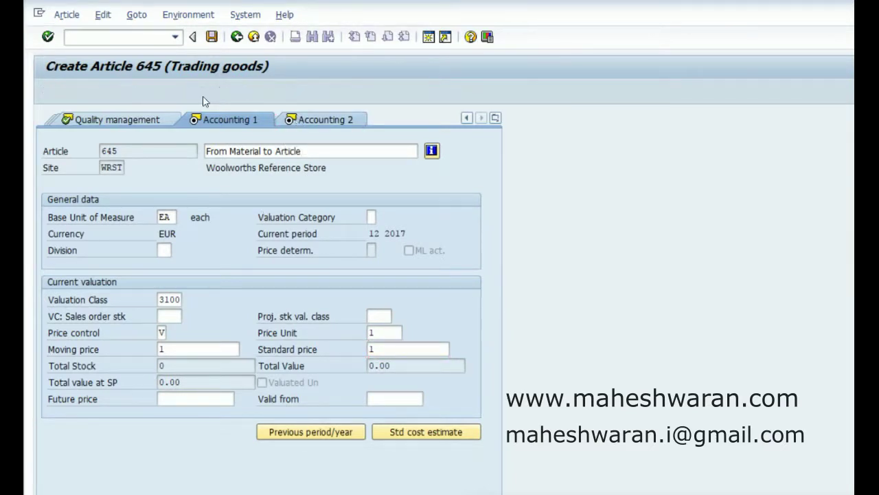
left_click(213, 37)
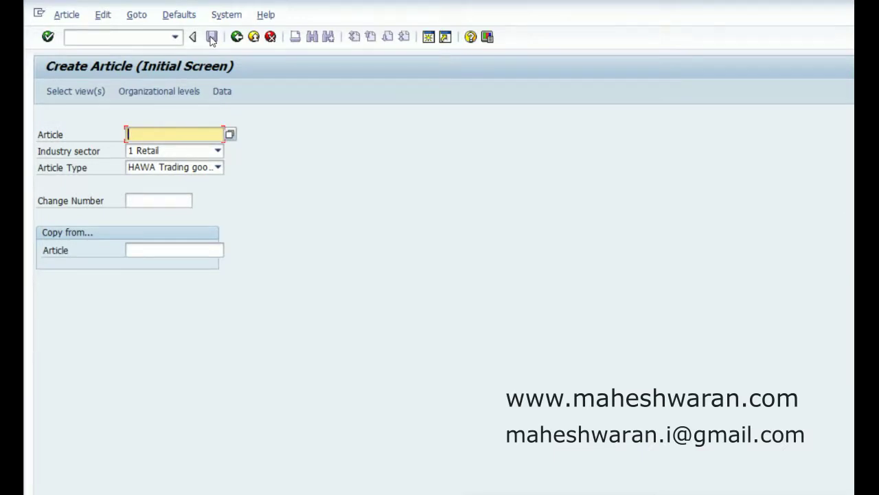
Open transaction MM42 to check whether article 645 can be maintained as a retail article.
left_click(101, 34)
type("/nmm4")
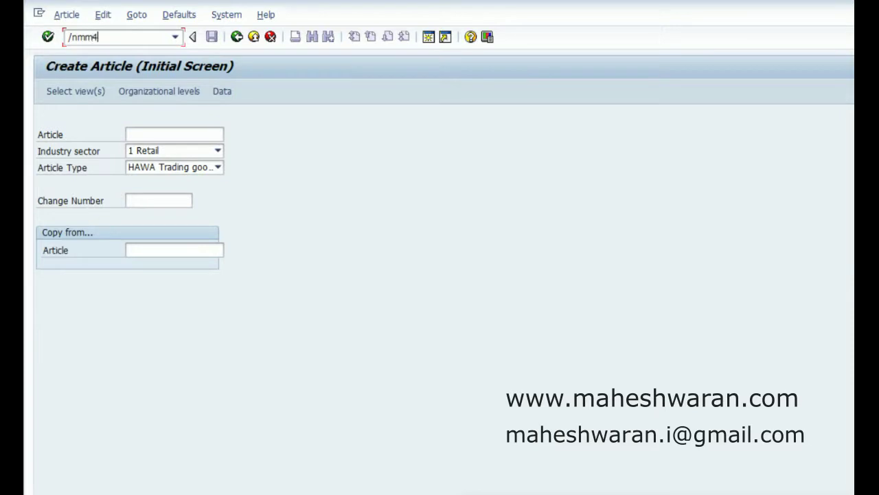
type("2")
key("Return")
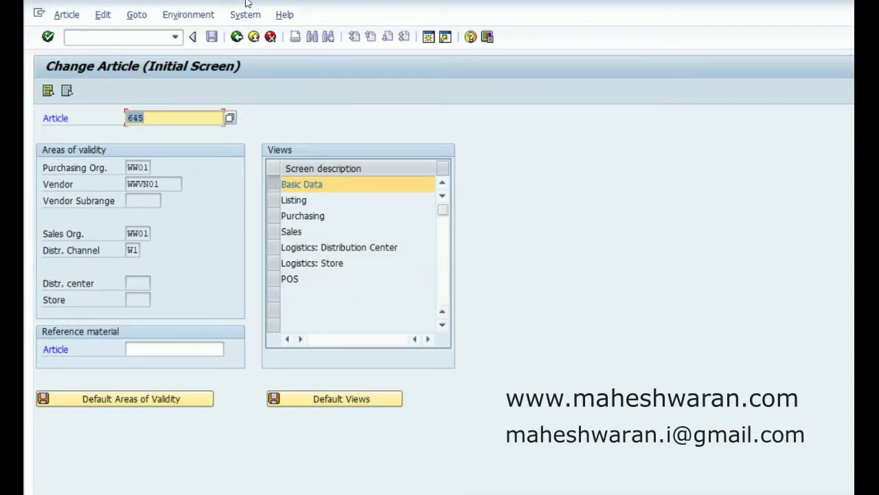
Go to transaction SE38 and execute program RMMMMPOI to open its selection screen.
left_click(142, 35)
type("/nse38")
key("Return")
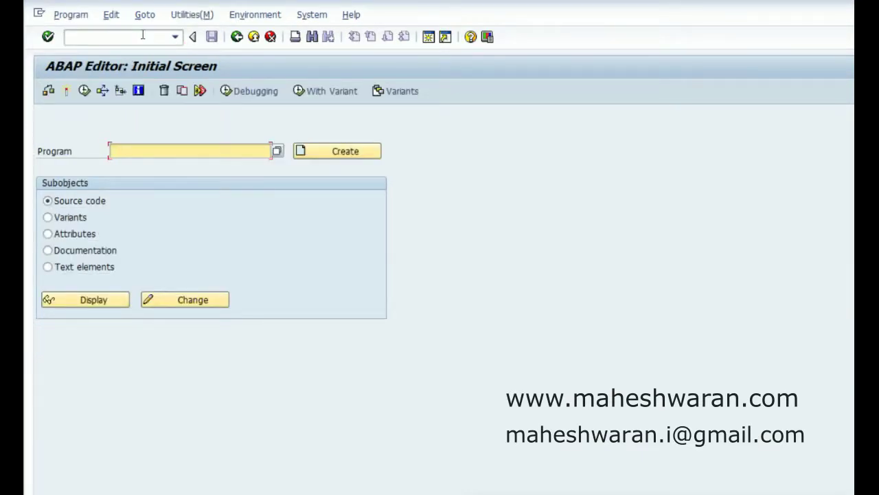
type("RMMMMPOI")
key("Return")
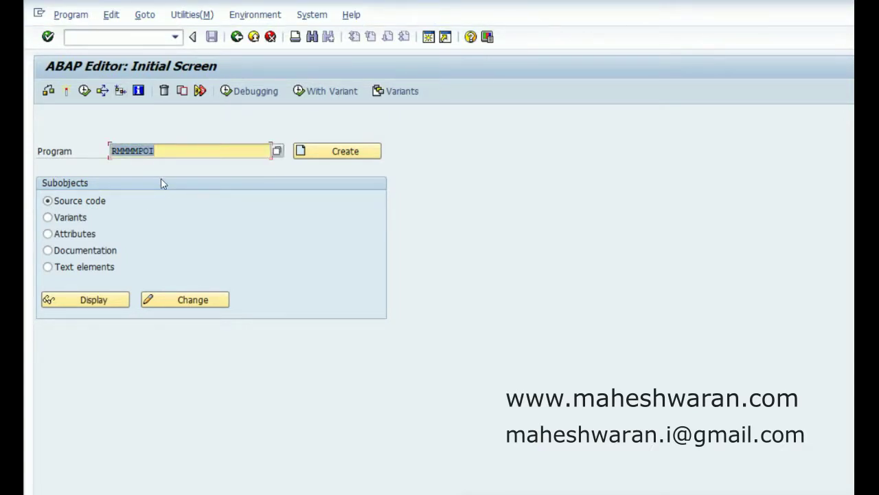
left_click(104, 34)
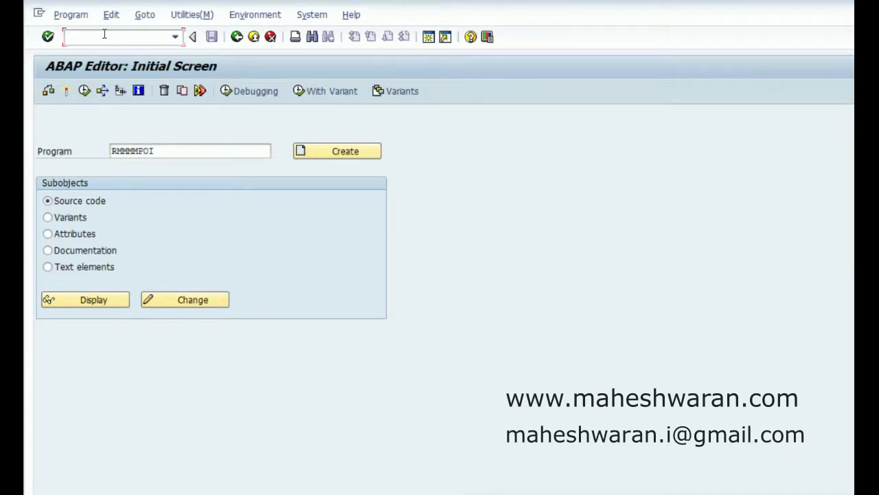
left_click(81, 95)
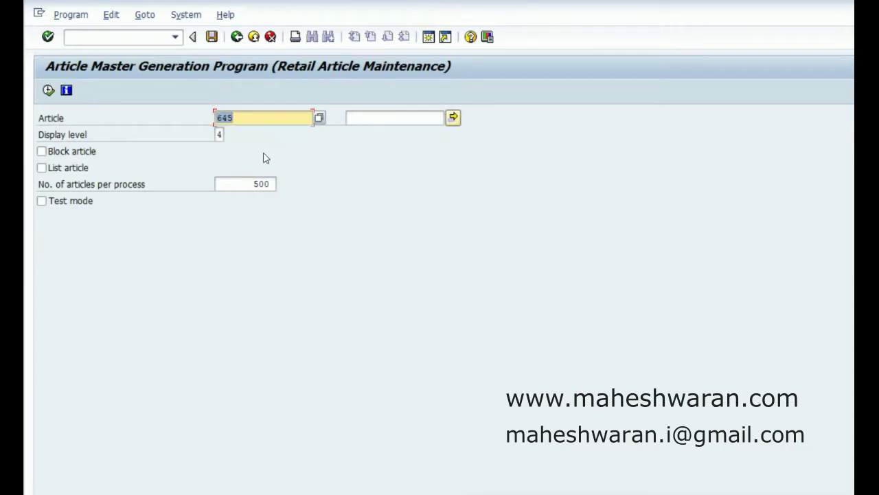
Run the article master generation for article 645 in test mode, return to the selection screen and execute the program again.
left_click(75, 203)
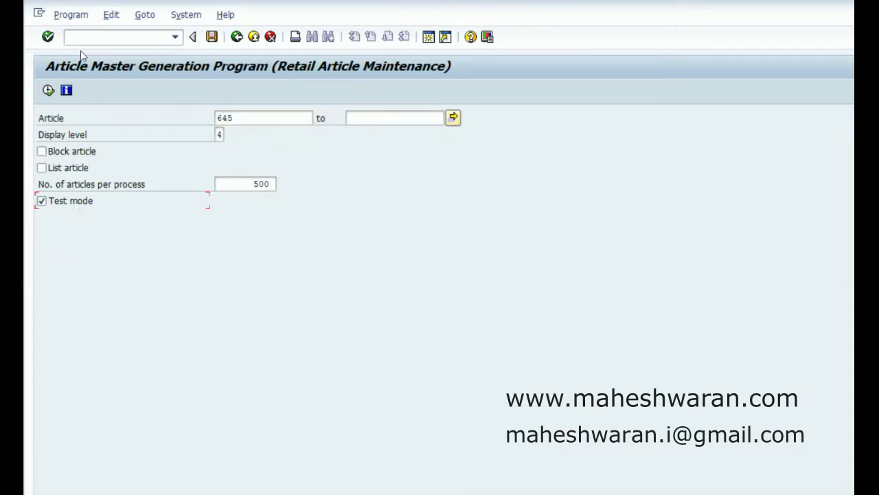
left_click(48, 90)
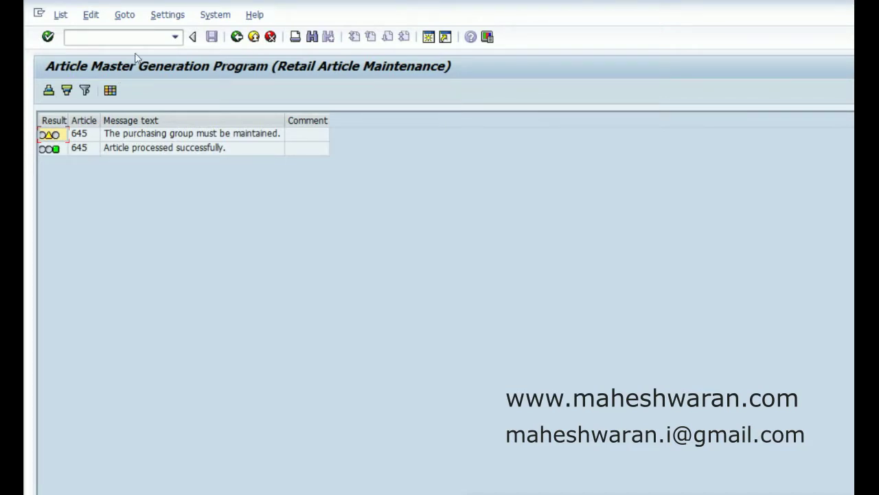
left_click(235, 39)
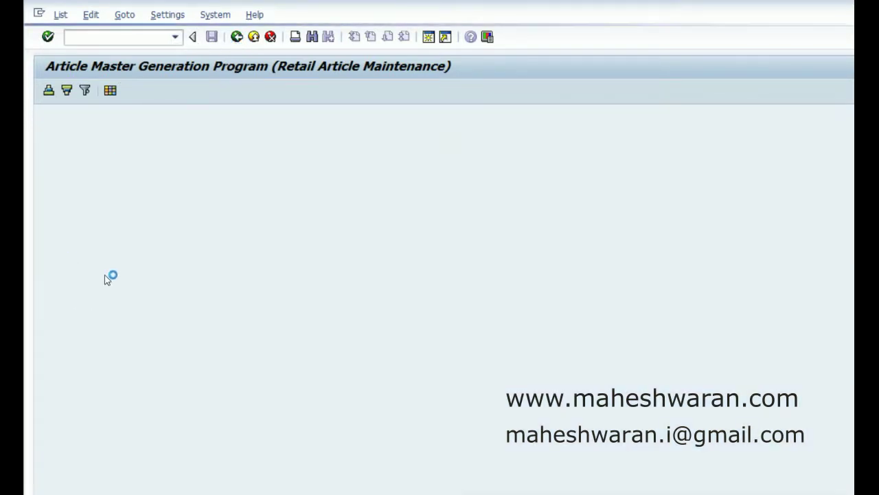
left_click(48, 89)
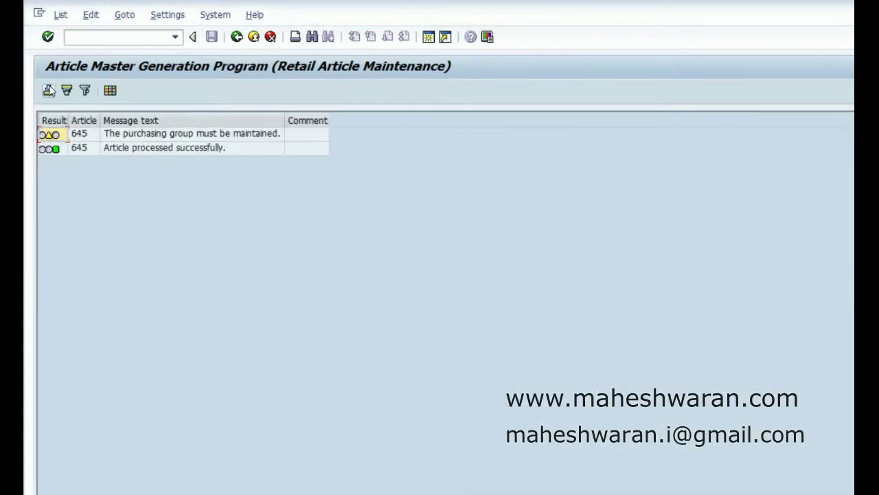
Open article 645 in transaction MM42 with all views selected.
left_click(117, 41)
type("/nmm42")
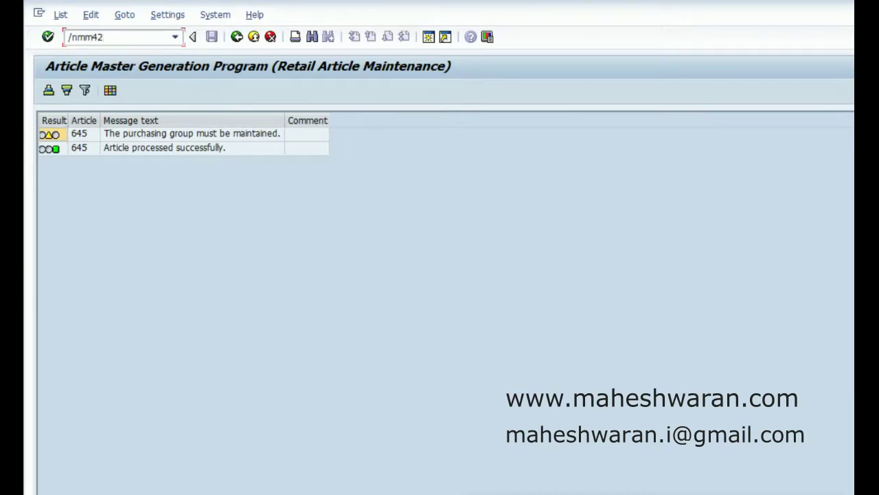
key("Return")
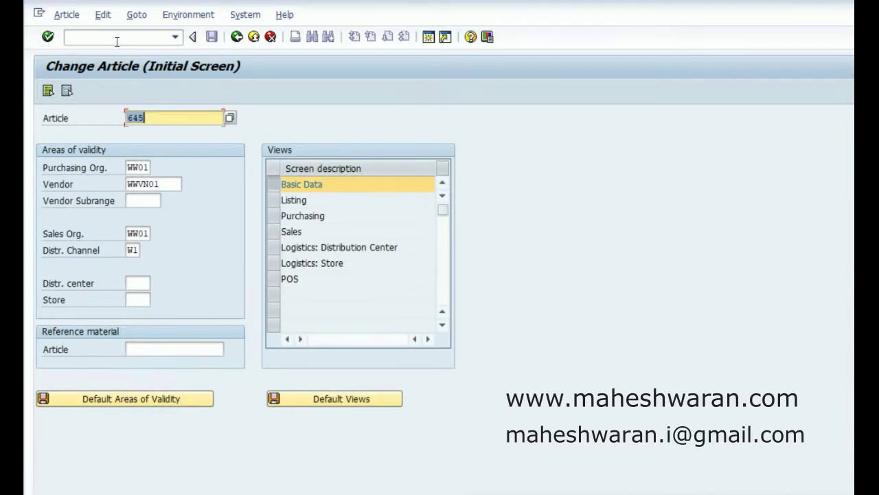
left_click(47, 91)
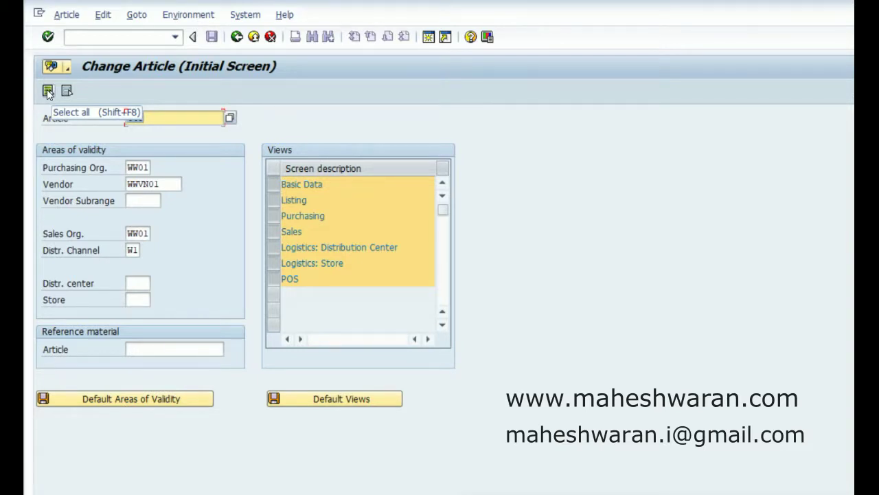
left_click(47, 91)
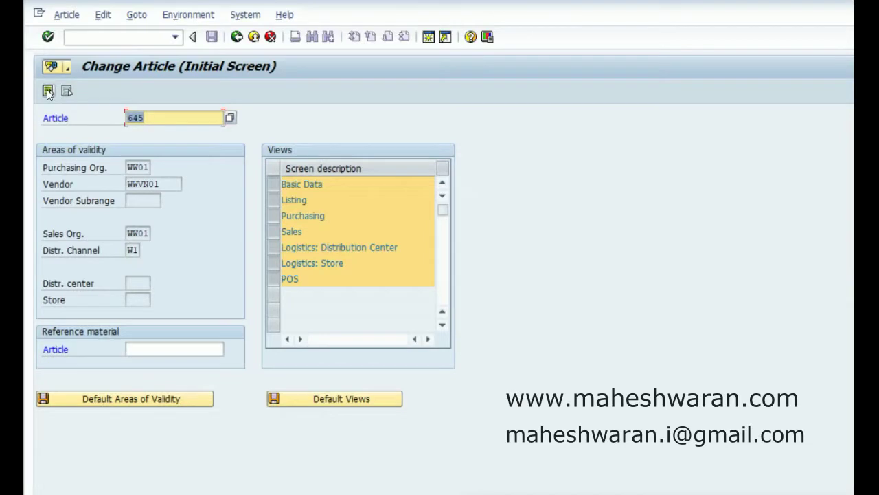
key("Return")
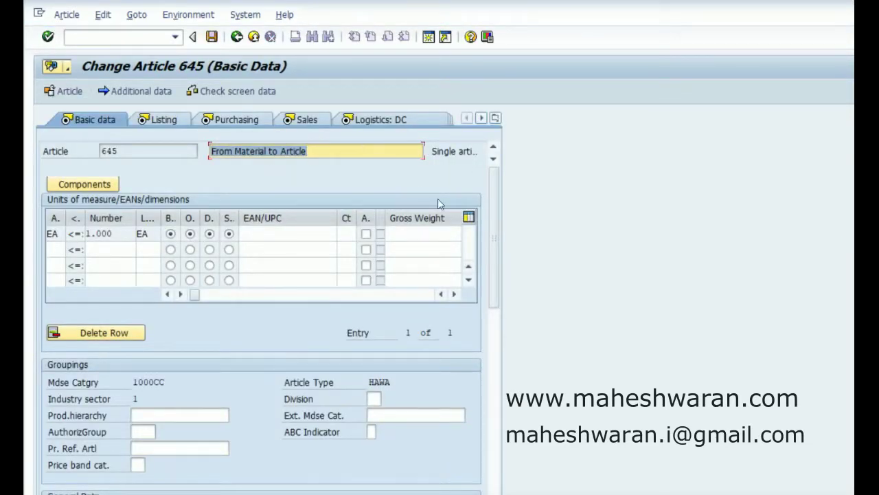
In the basic data's internal logistics section, set purchasing group E01, assortment list type A and supply source 4, and continue to the Listing view.
left_click_drag(497, 216, 499, 266)
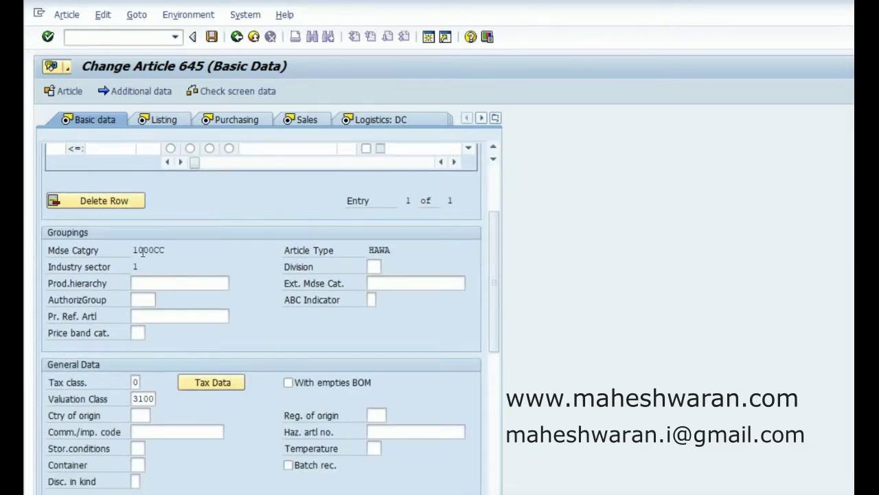
left_click(375, 250)
left_click(160, 250)
left_click_drag(492, 268, 499, 312)
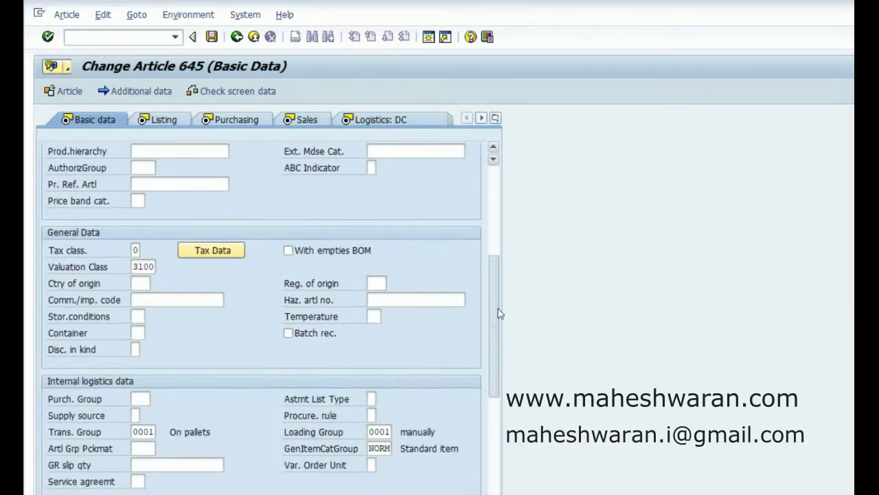
left_click(143, 399)
type("E01")
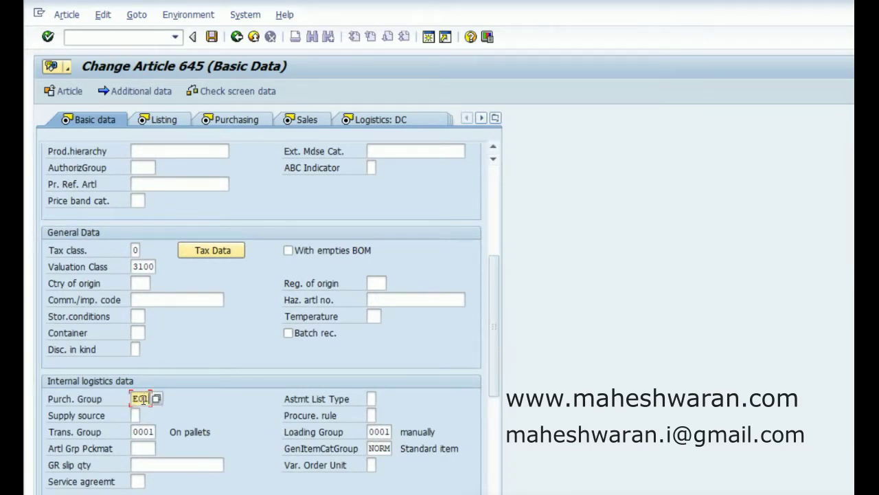
key("Tab")
type("A")
key("Tab")
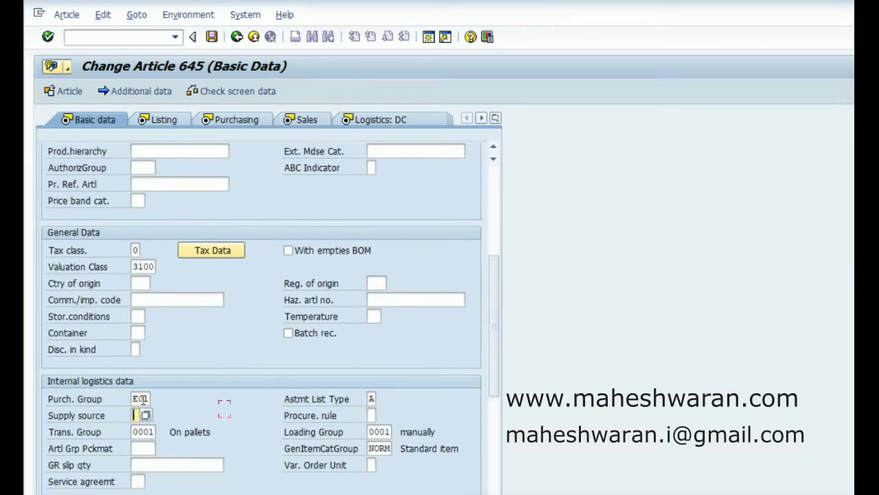
type("4")
key("Return")
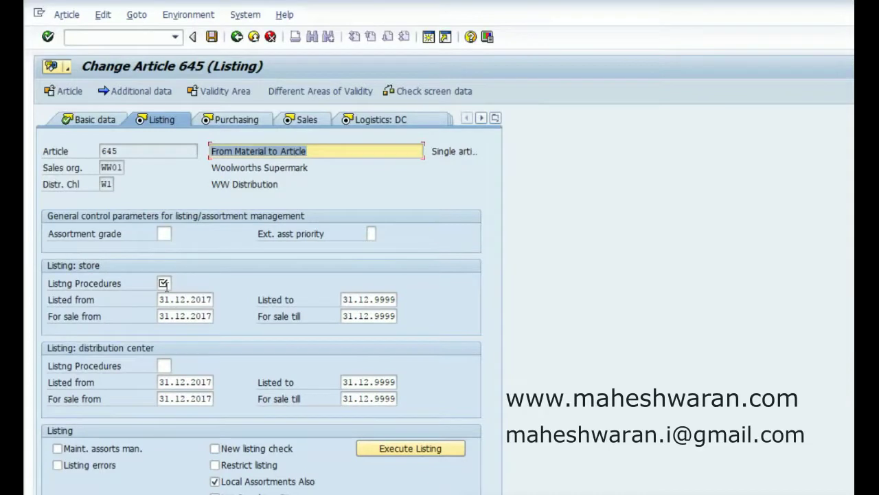
Set the listing procedure to 02 for both the store and the distribution center.
left_click(164, 284)
type("08")
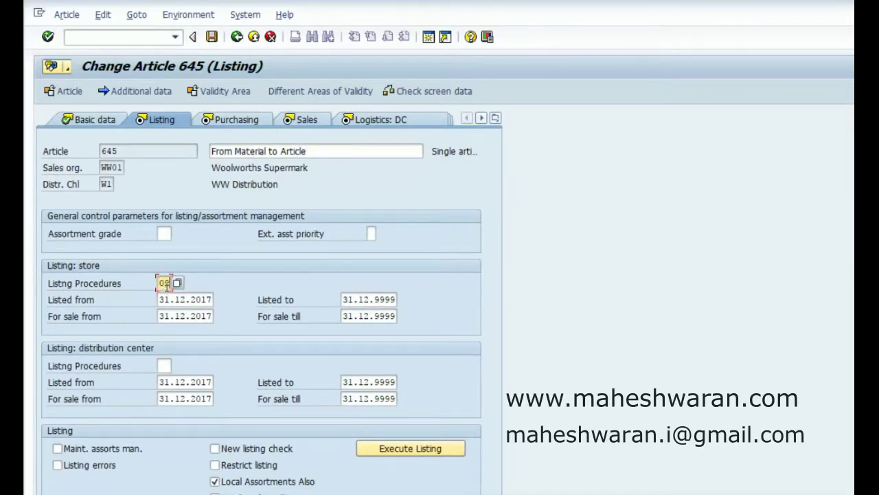
key("Return")
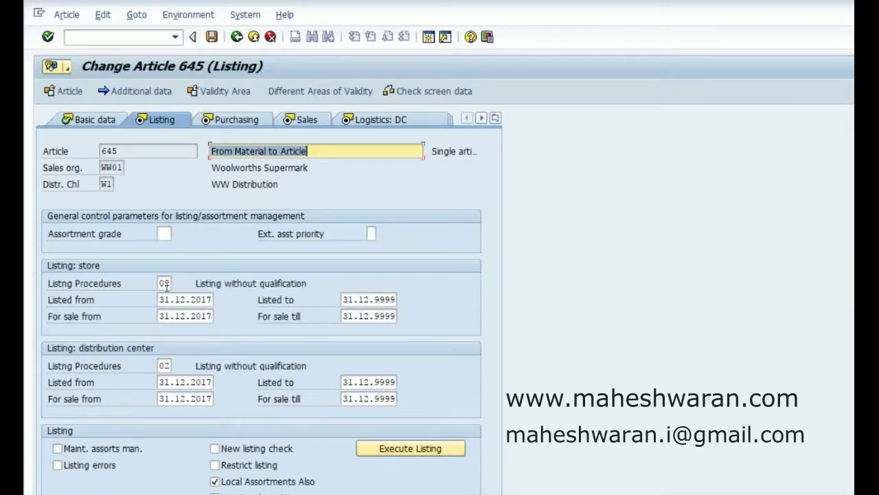
In the Purchasing view, set tax code V0 and a net price of 3 EUR, and continue to the Sales view.
left_click(237, 121)
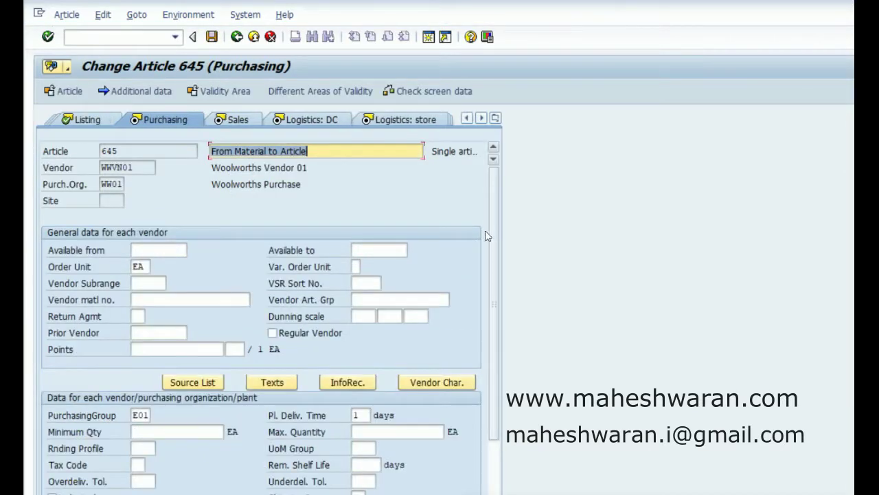
left_click(138, 465)
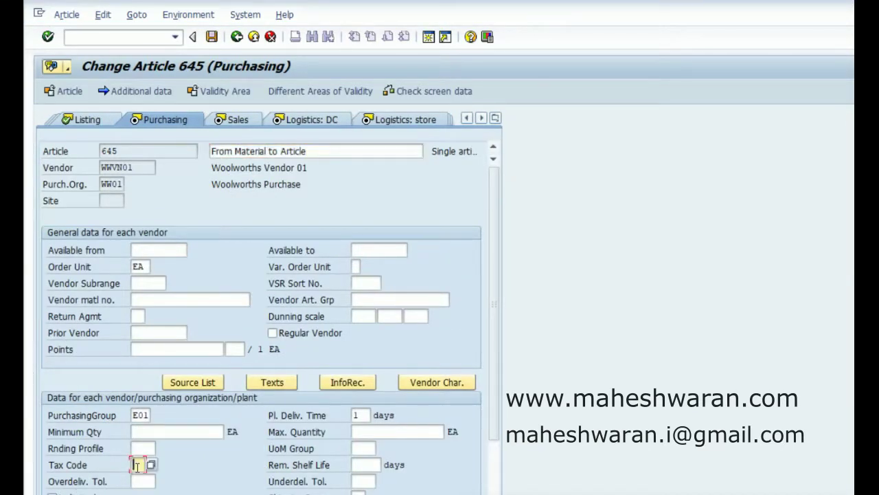
type("V0")
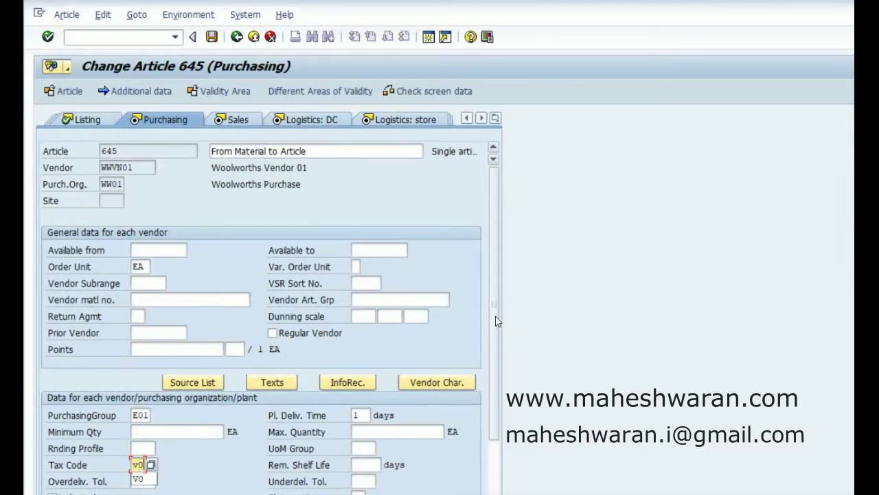
scroll(275, 344, "down", 2)
left_click(175, 416)
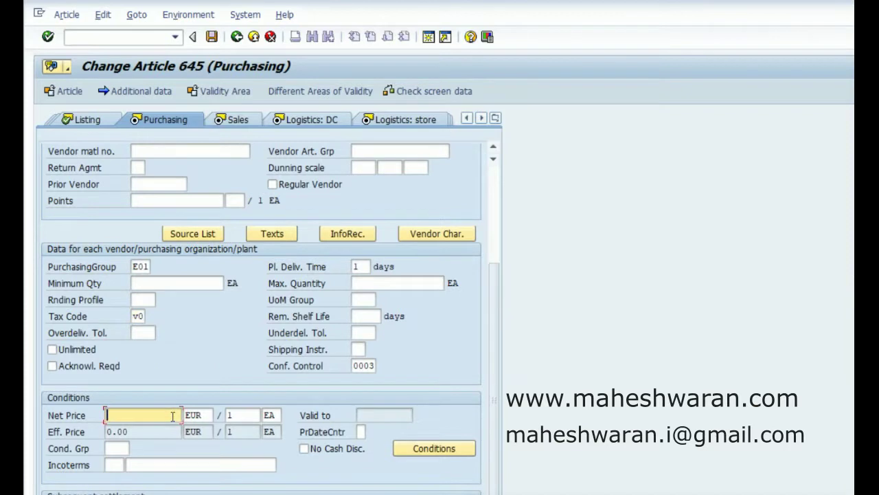
type("3")
key("Return")
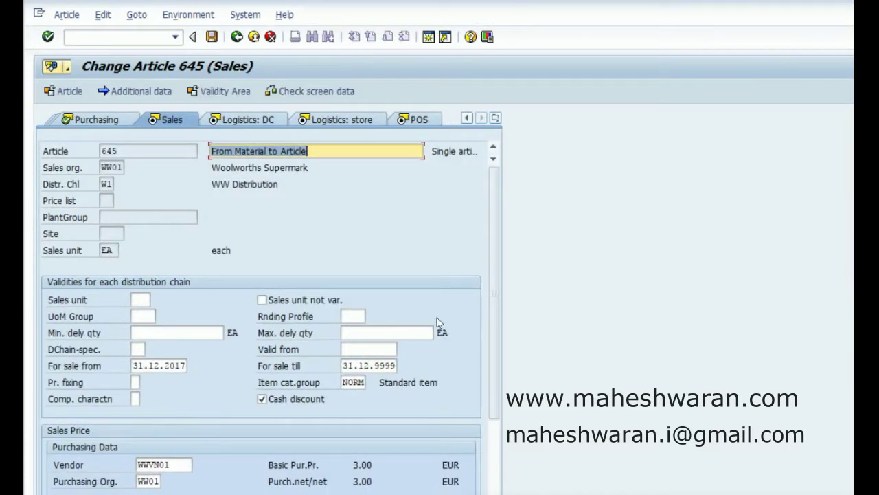
Set the calculated price markup to 100 % in the Sales view and confirm it.
left_click_drag(493, 319, 496, 405)
left_click(193, 397)
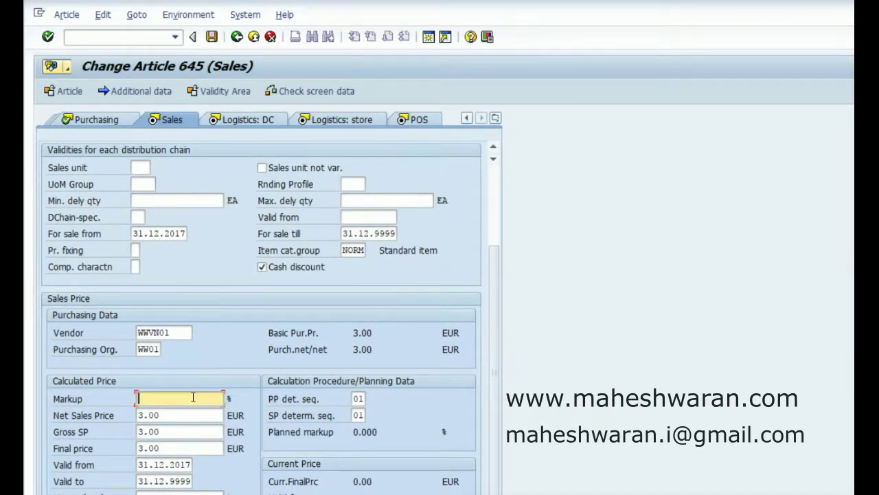
type("100")
key("Return")
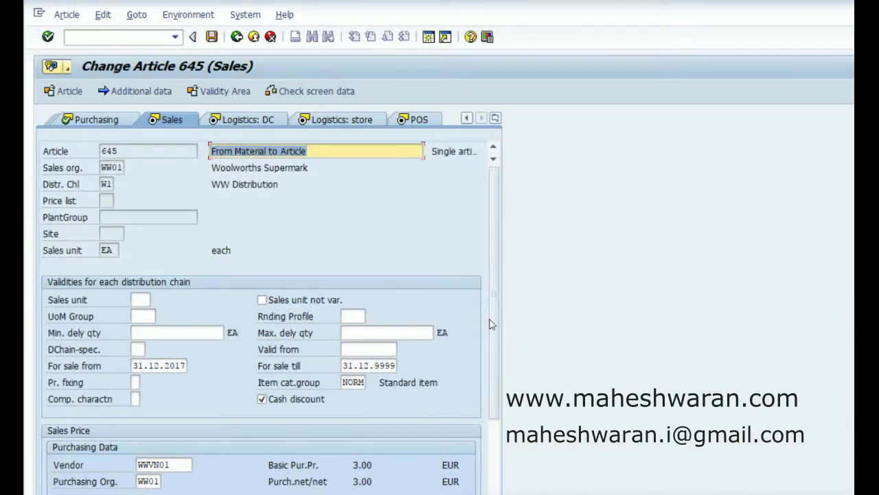
mouse_move(492, 321)
left_mouse_down()
mouse_move(496, 396)
mouse_move(495, 321)
left_mouse_up()
In the distribution center logistics view, set RP type ND and supply source 4.
left_click(222, 118)
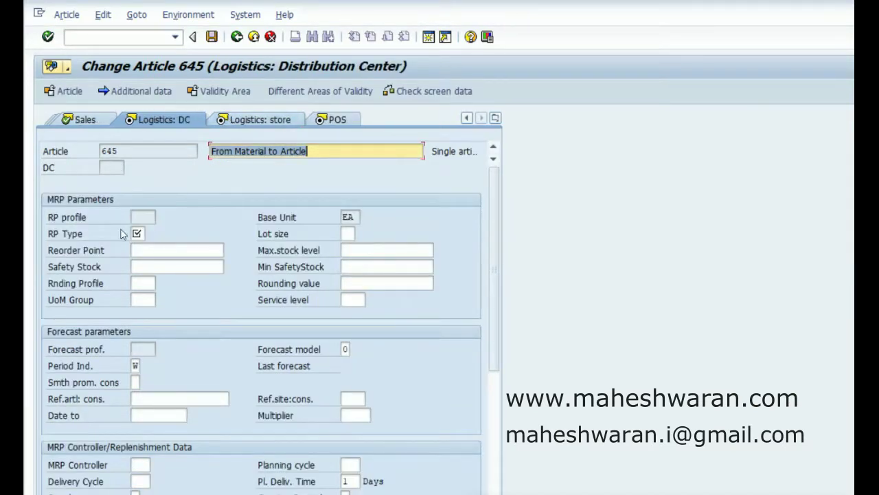
left_click(137, 232)
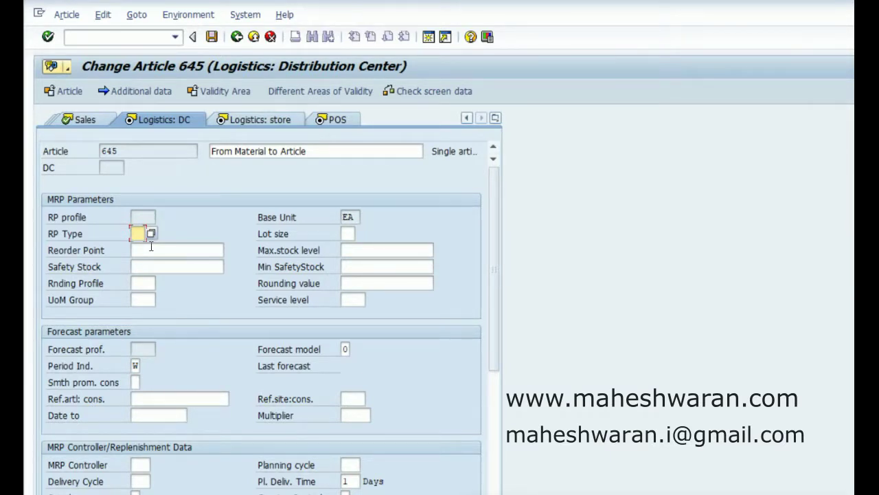
type("ND")
left_click_drag(495, 221, 507, 321)
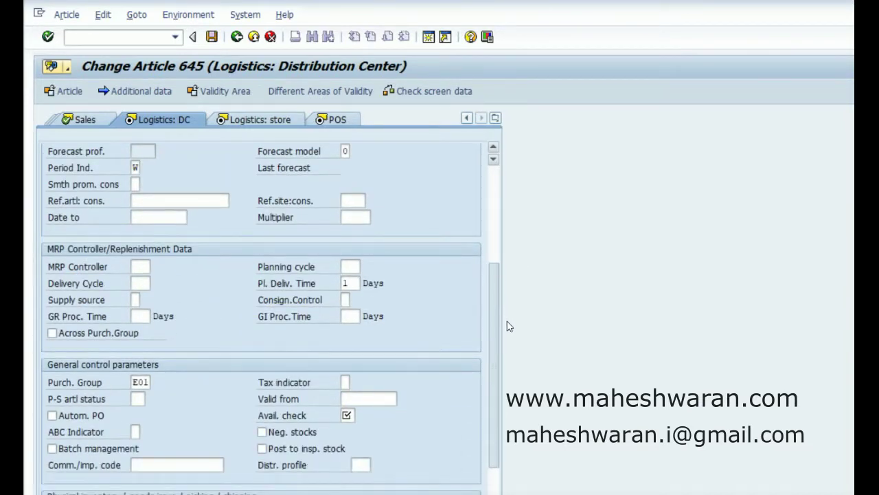
left_click(137, 300)
type("4")
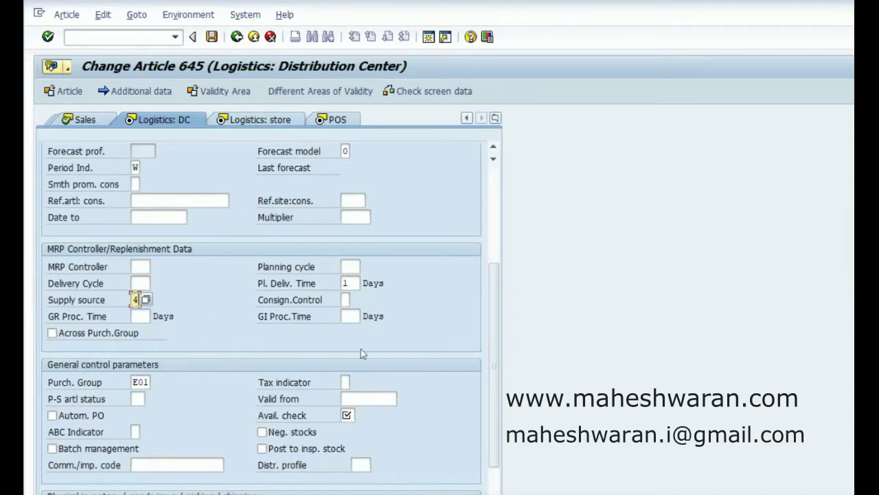
Enable automatic PO and negative stocks for the distribution center, with availability check 02 and storage location 0006.
left_click(93, 415)
left_click(347, 415)
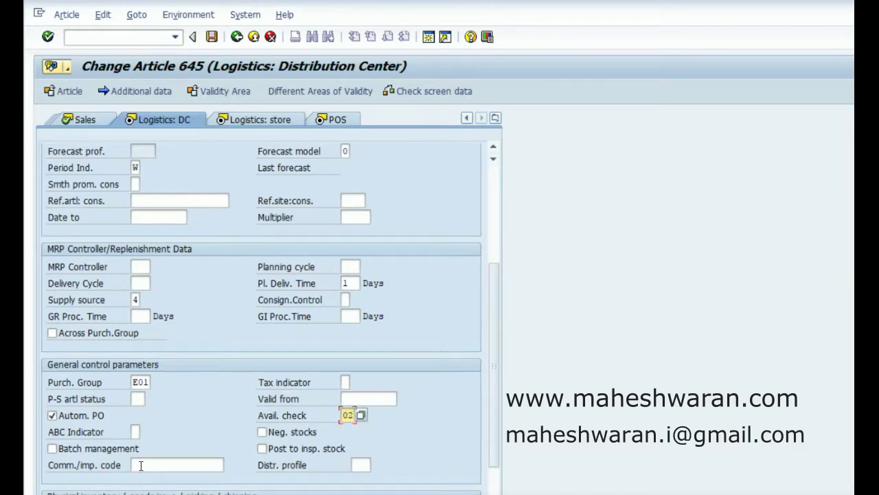
left_click(282, 433)
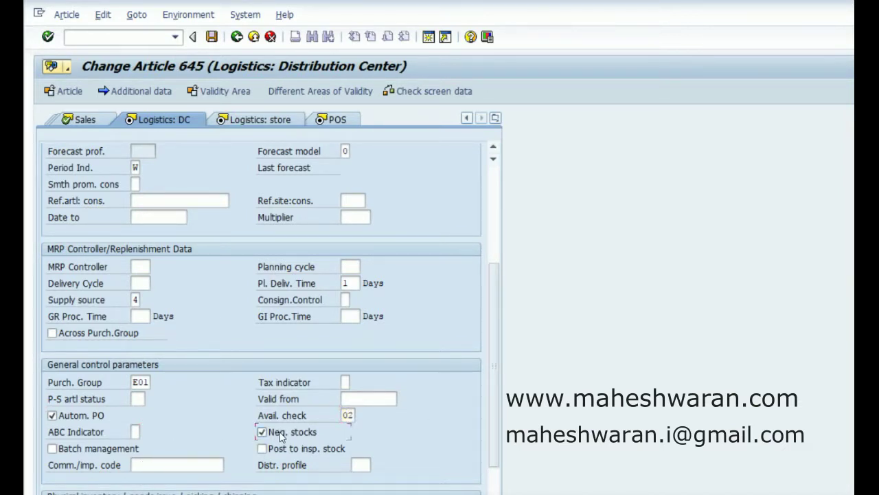
scroll(496, 406, "down", 3)
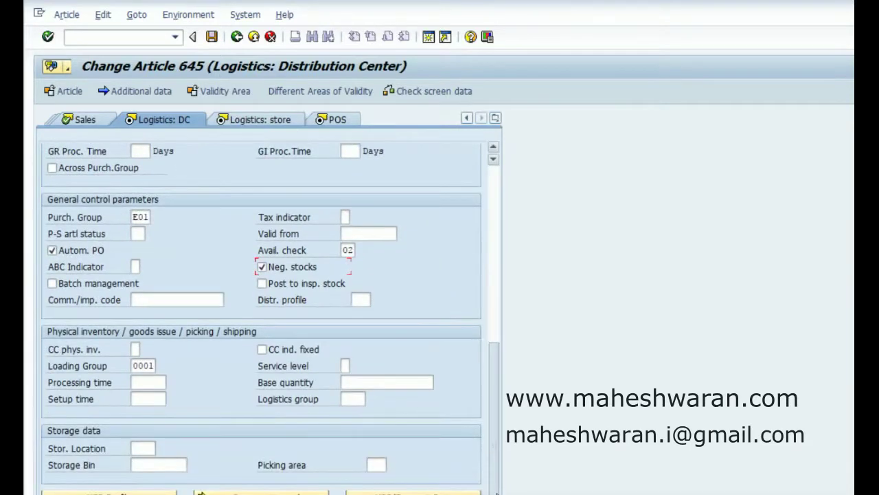
left_click(140, 448)
type("0006")
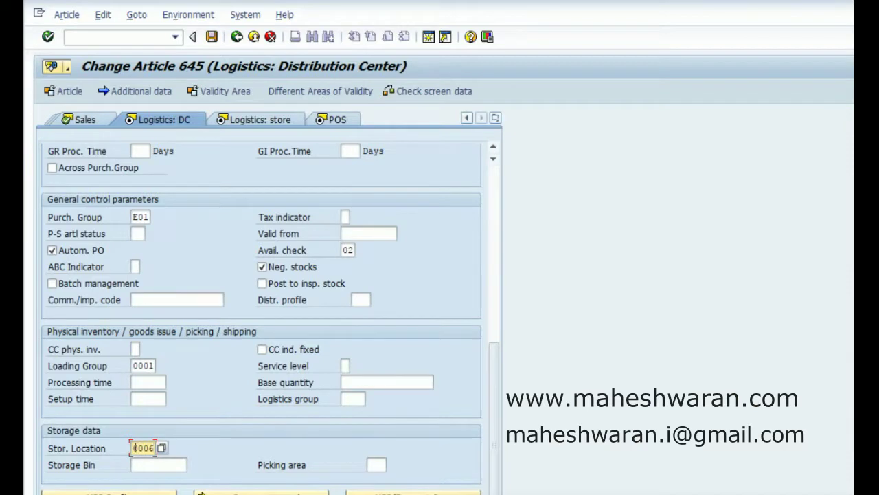
In the store logistics view, set storage location 0001 and enable automatic PO and negative stocks.
left_click(241, 119)
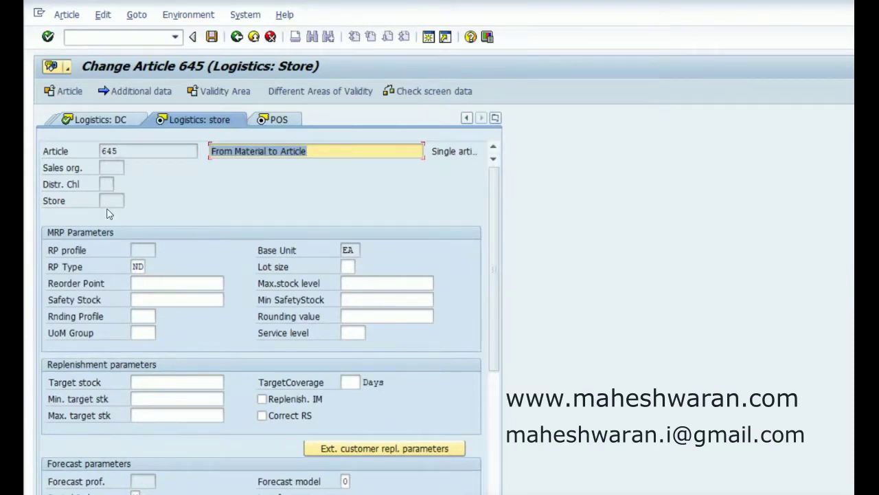
left_click(417, 150)
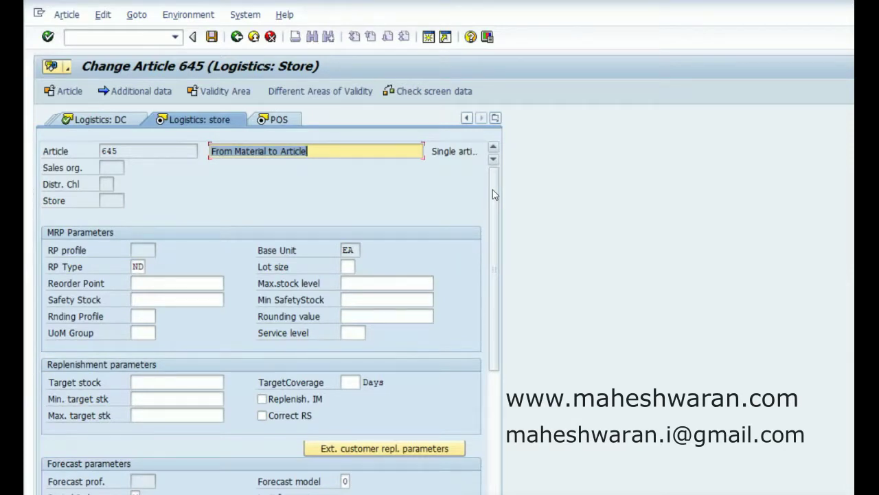
left_click_drag(492, 190, 517, 380)
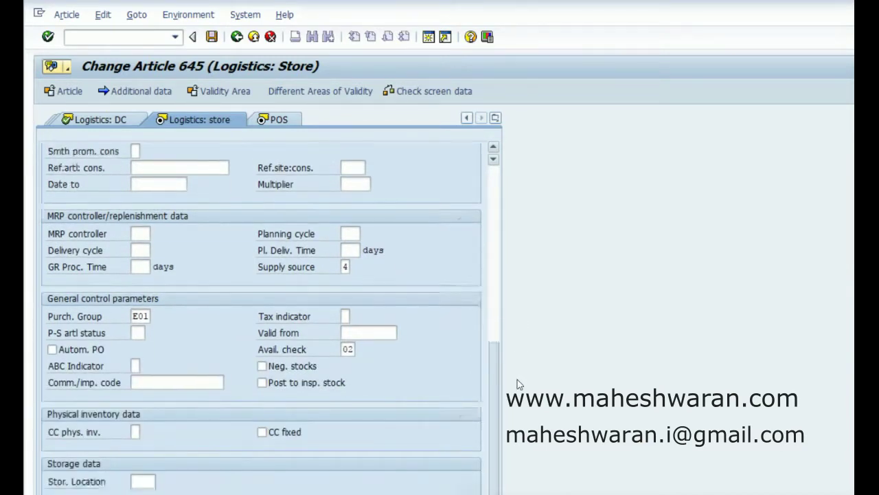
left_click(137, 479)
type("0001")
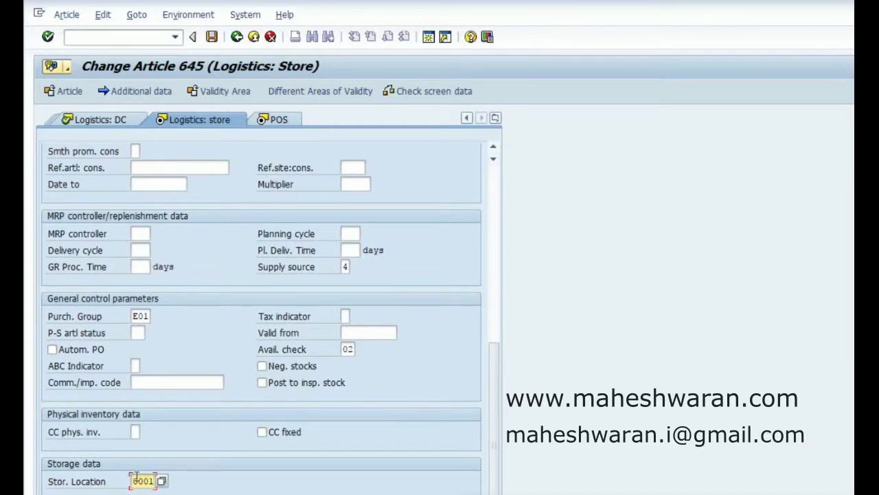
left_click(71, 351)
left_click(261, 366)
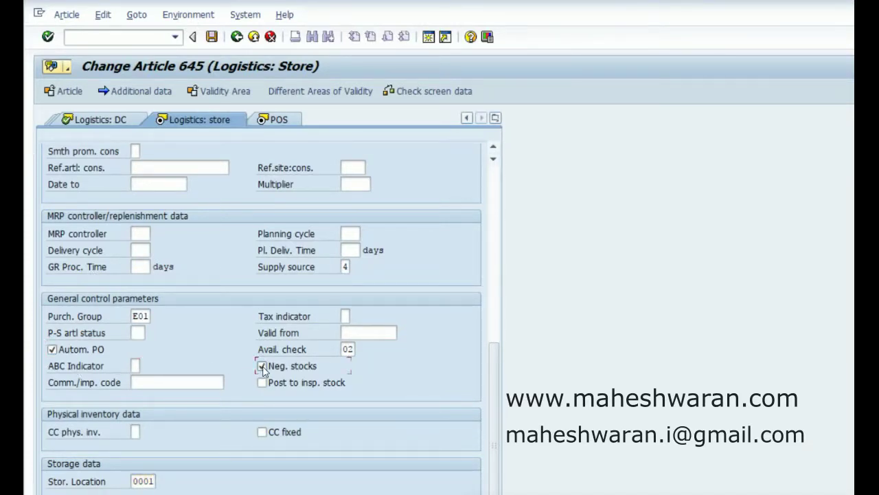
Return to the distribution center logistics view and set the distribution profile to OP1.
left_click(112, 121)
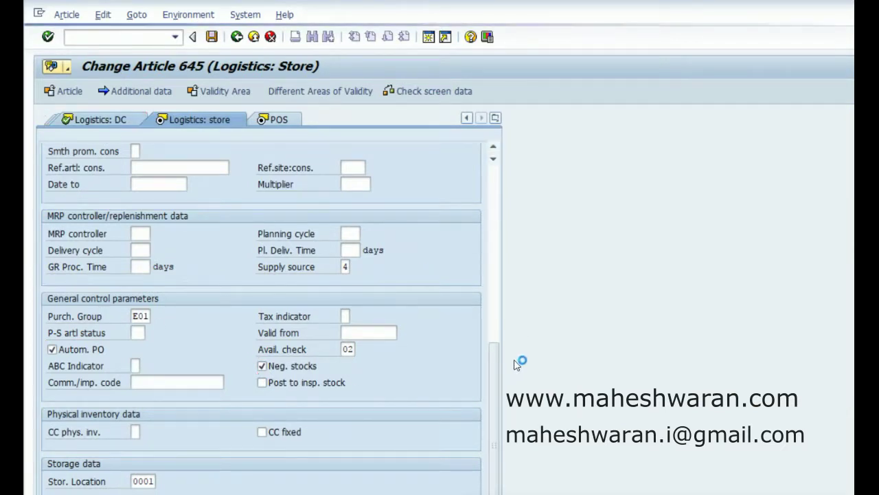
scroll(496, 323, "down", 1)
left_click_drag(497, 337, 496, 407)
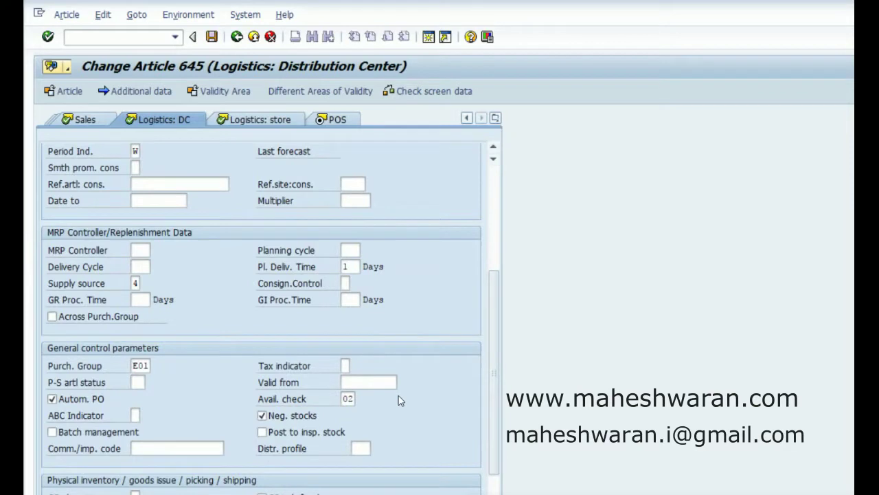
left_click(366, 448)
type("op1")
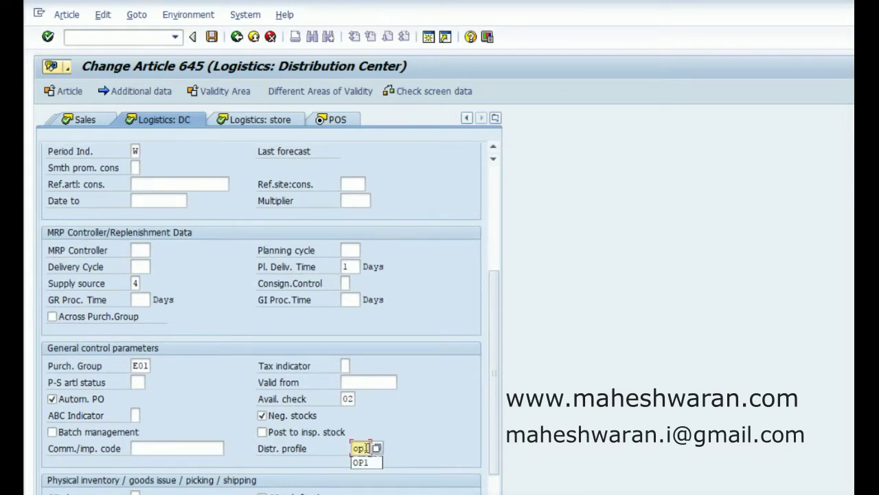
Continue through the store logistics view to the POS view and save the article.
left_click(300, 121)
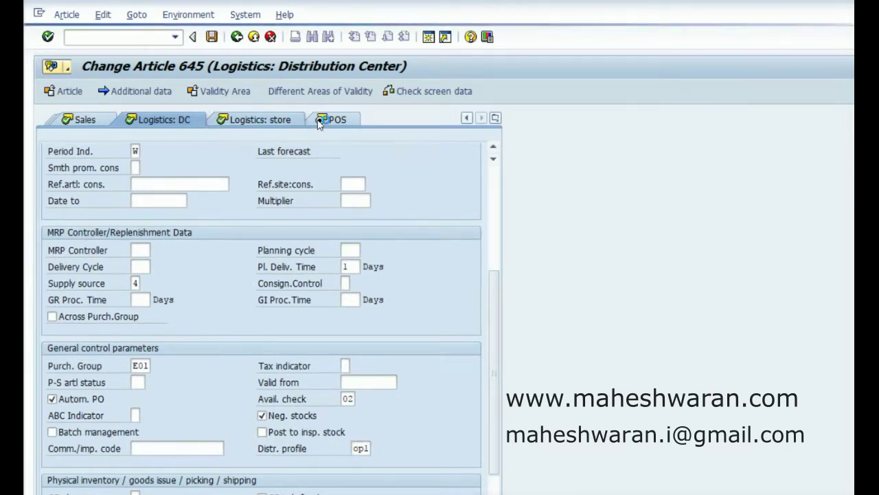
left_click(285, 120)
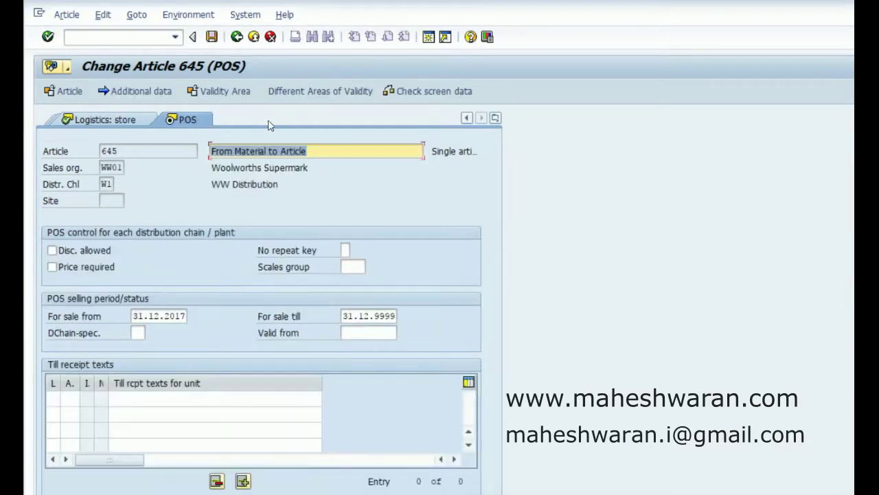
left_click(212, 39)
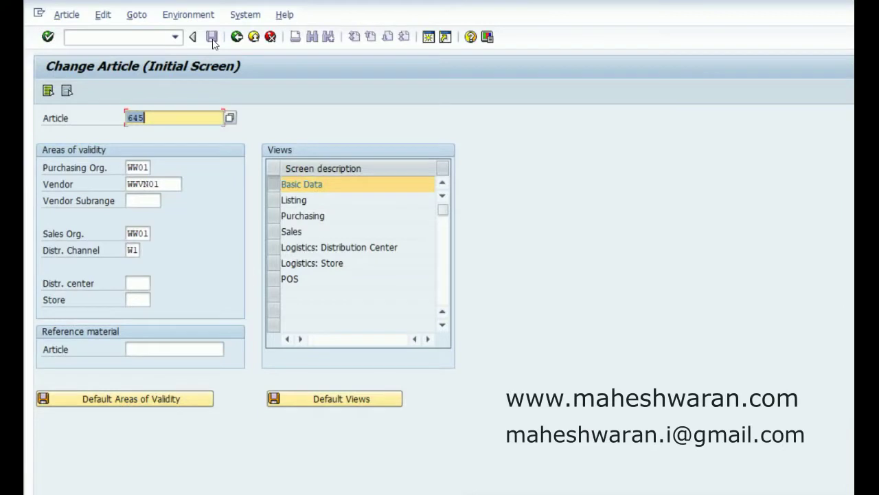
Open transaction WRCR and enter article number 645 with WWFIT as the new merchandise category.
left_click(114, 36)
type("/")
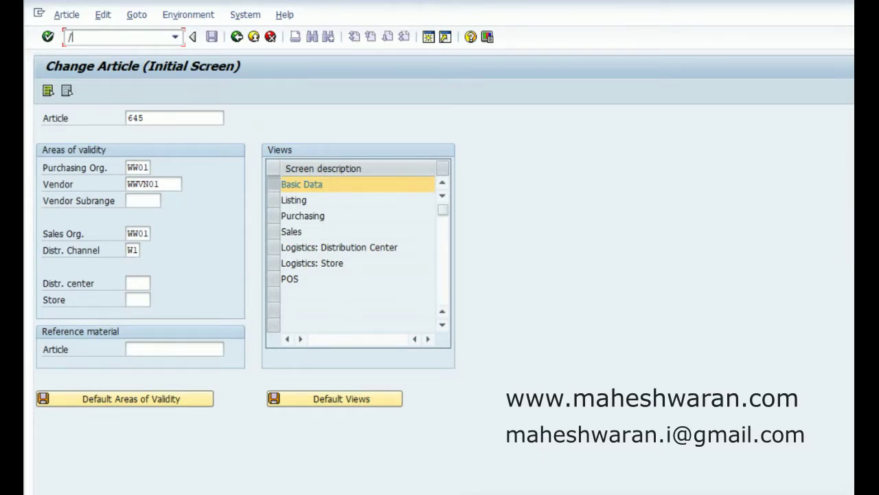
type("nwrcr")
key("Return")
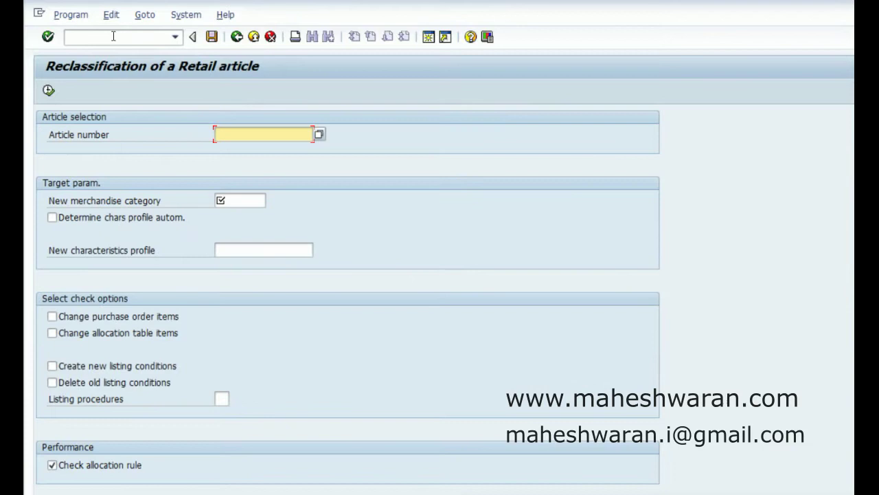
type("645")
left_click(236, 200)
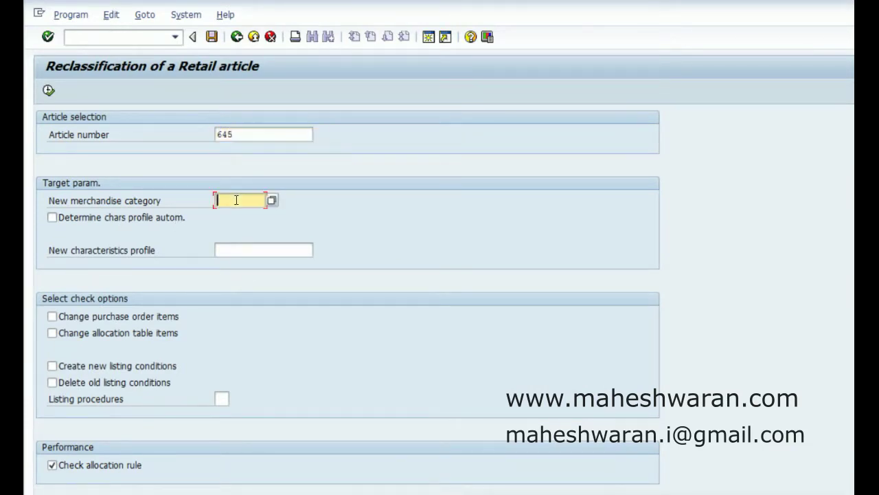
type("ww")
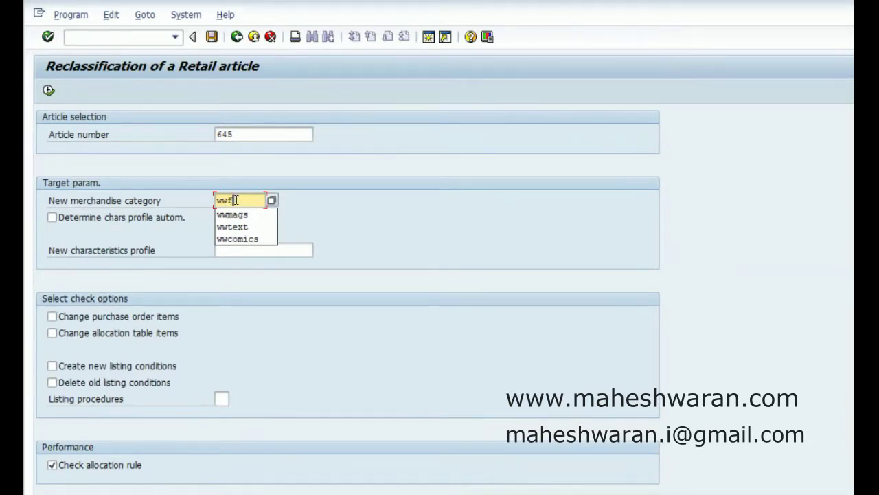
type("fit")
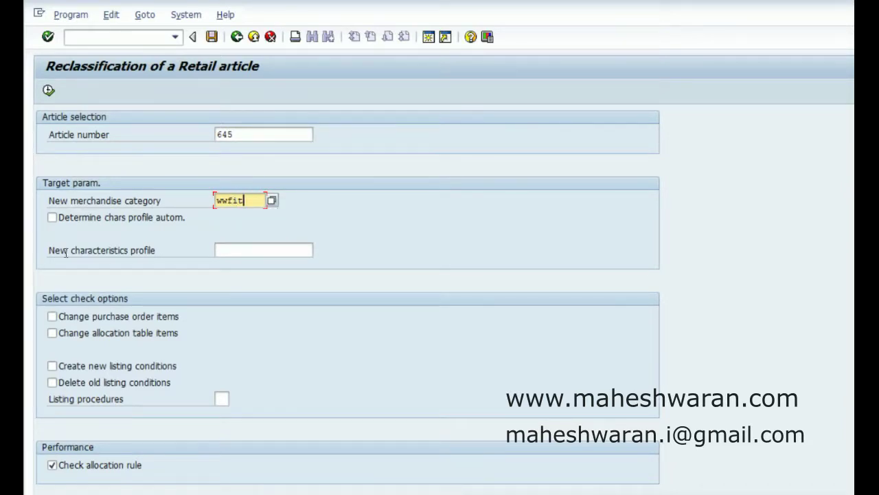
Execute the reclassification as a test run, expand the list of checked objects and return to the selection screen.
left_click(48, 90)
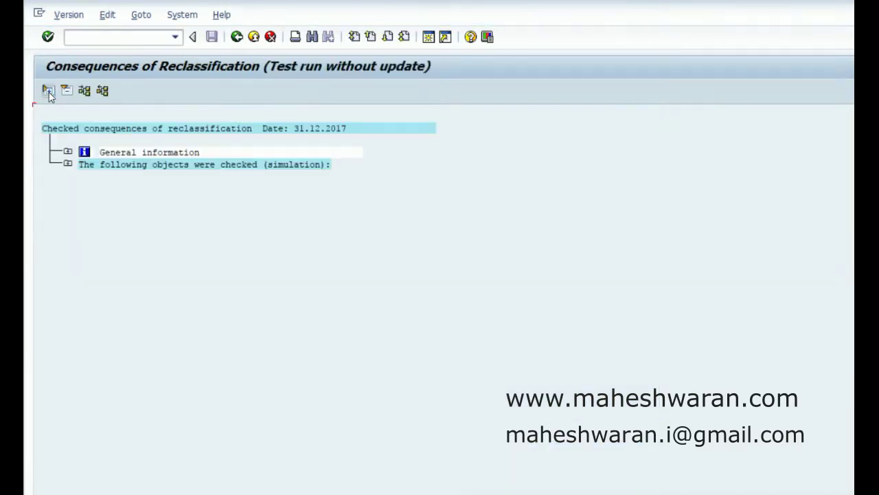
left_click(67, 164)
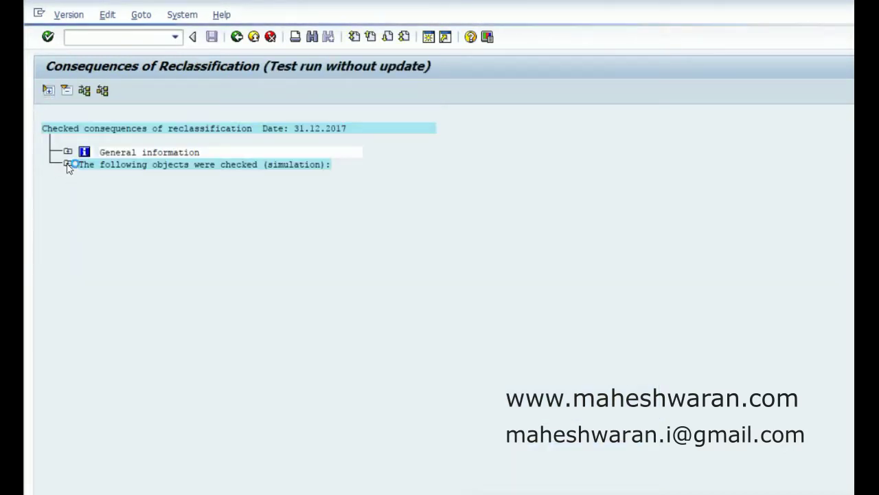
left_click(237, 37)
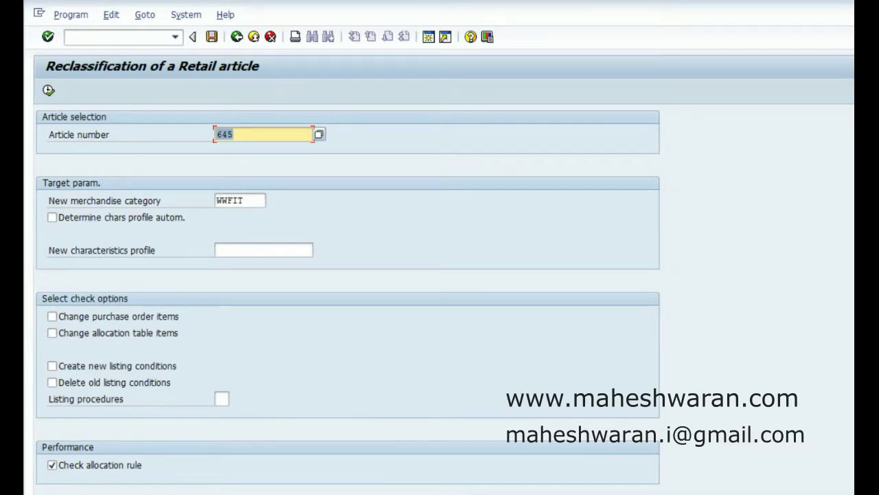
Execute the reclassification of article 645 to merchandise category WWFIT in update mode.
left_click(49, 92)
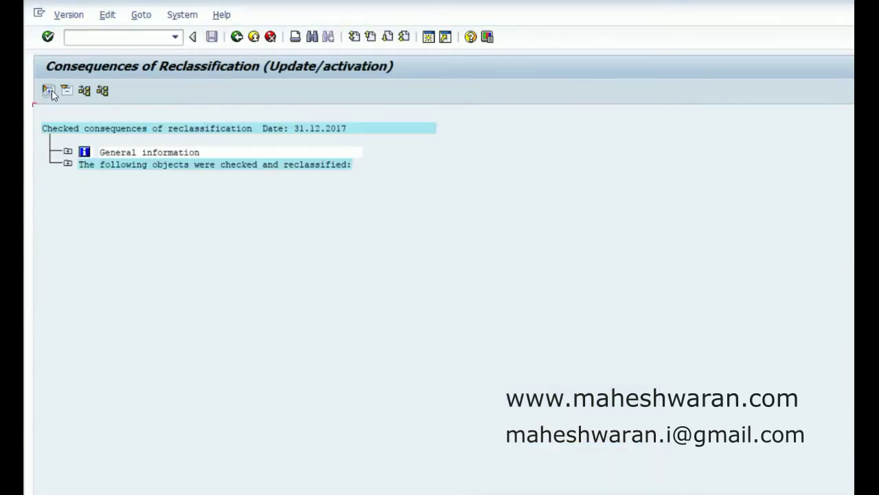
Expand the list of checked and reclassified objects and open transaction MMAM for changing the article type.
left_click(67, 164)
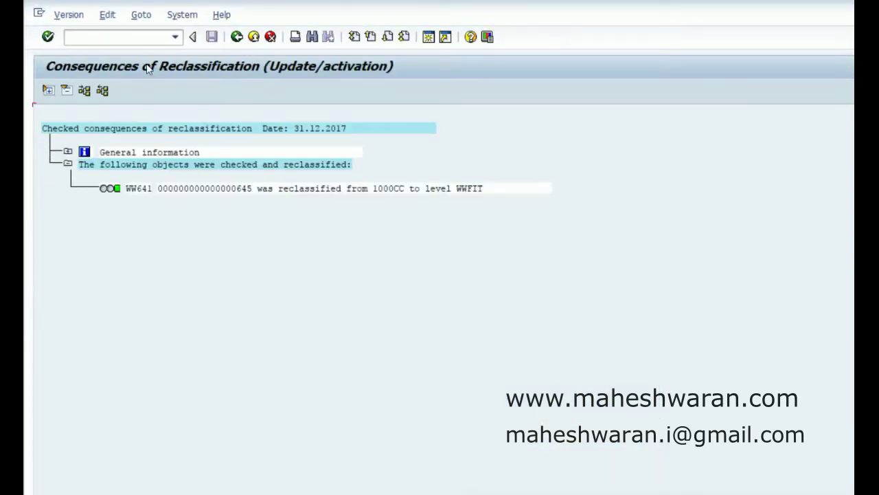
left_click(136, 37)
type("/nmmam")
key("Return")
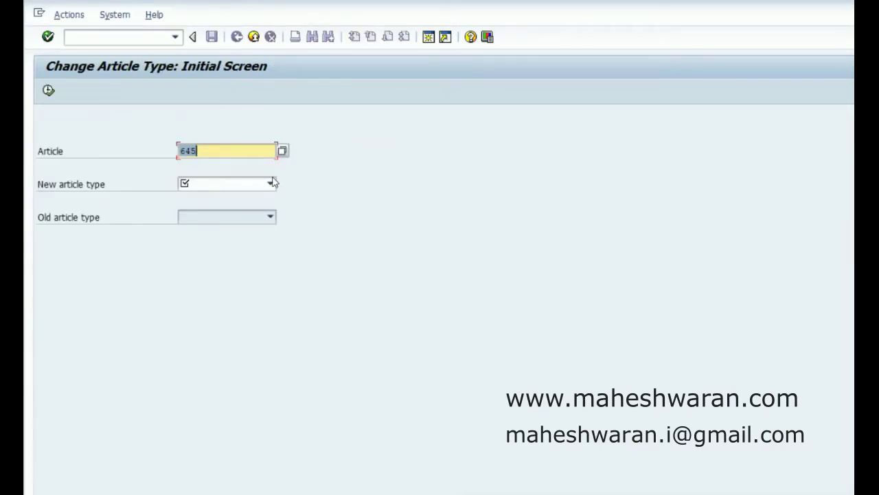
Change the article type of article 645 to WWTR Woolworths Trading Goods and execute the change.
left_click(270, 183)
left_click_drag(271, 202, 278, 281)
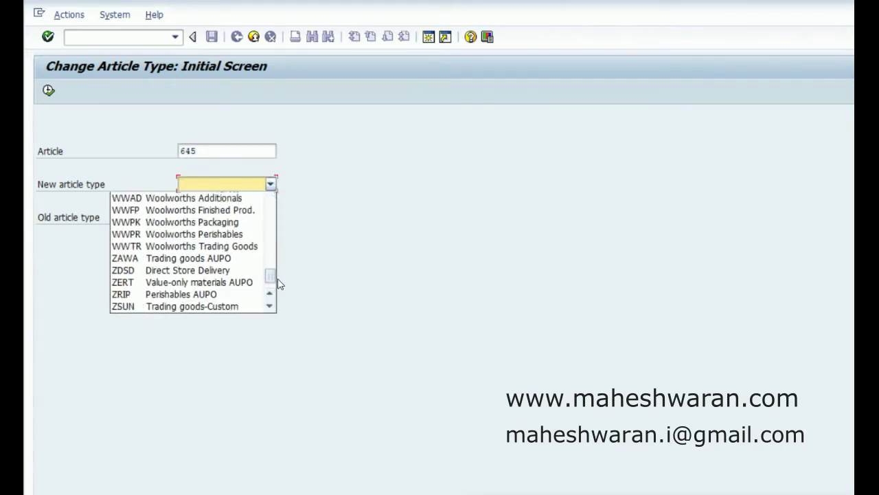
left_click(247, 249)
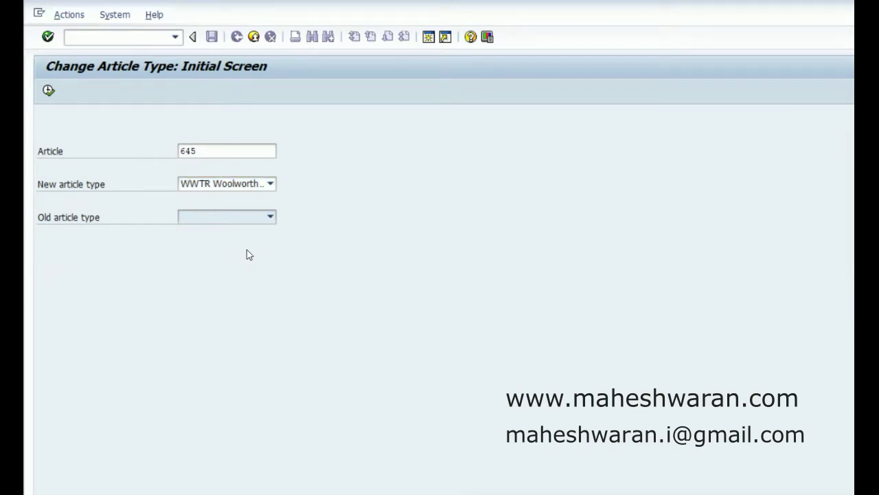
left_click(49, 91)
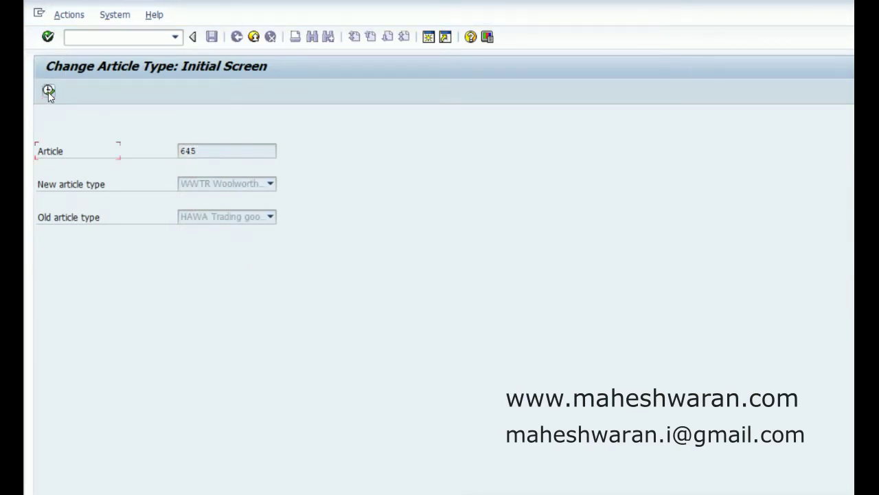
left_click(49, 91)
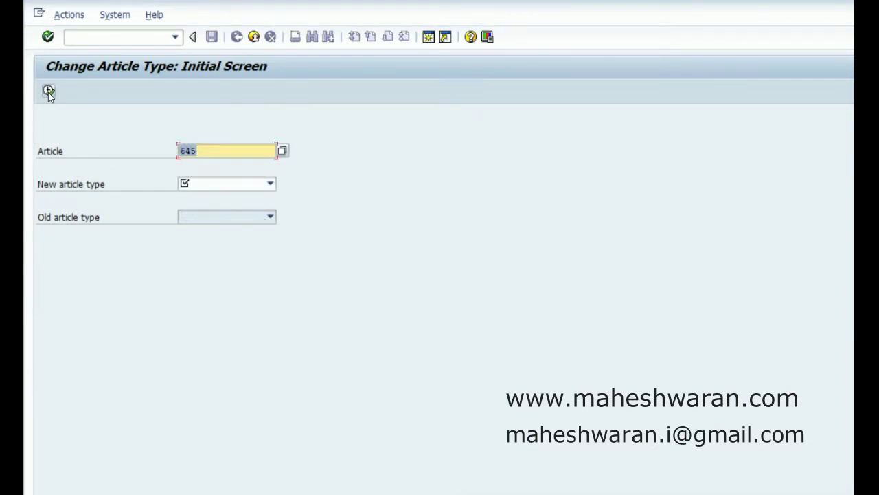
Open the basic data of article 645 in transaction MM42 and check its merchandise category and article type.
left_click(104, 36)
type("/nmm42")
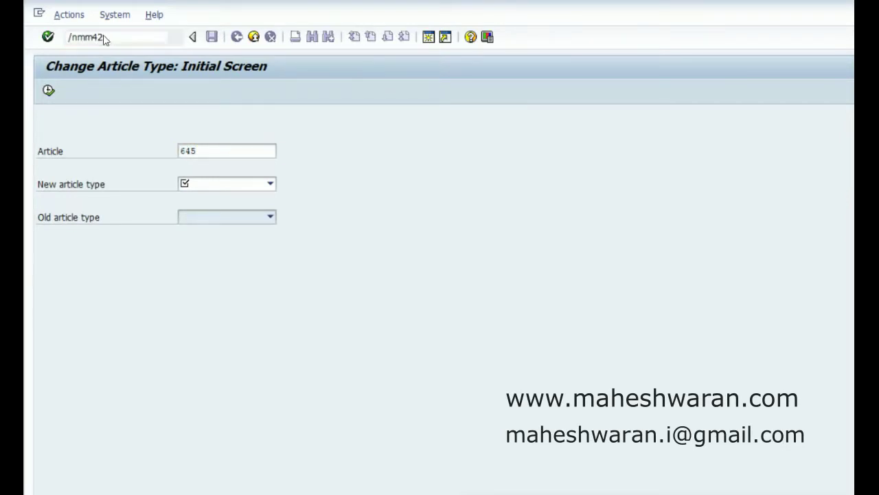
key("Return")
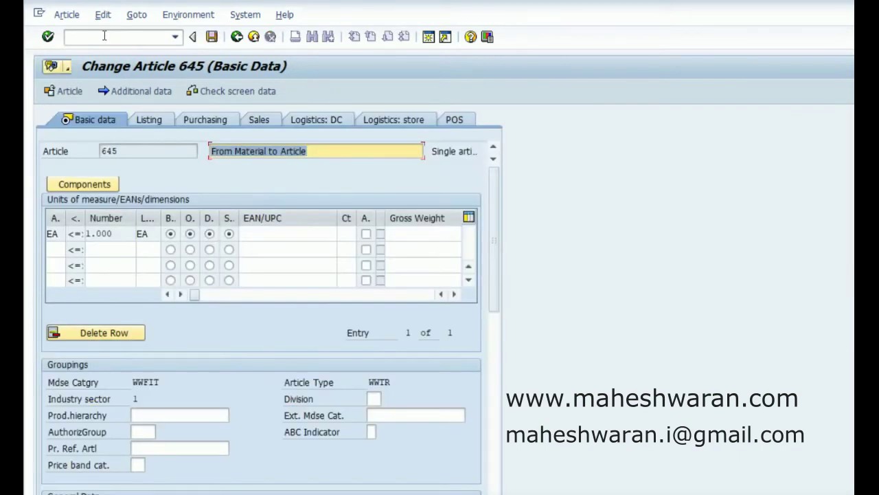
left_click(145, 382)
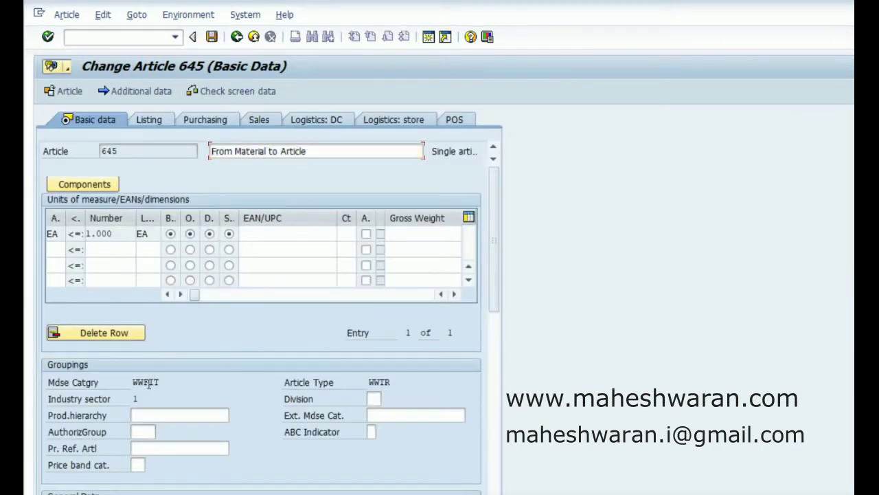
left_click(382, 382)
Replace the description of article 645 with "Extension Bands for Pullups" and save the article.
left_click(377, 151)
key("BackSpace")
key("BackSpace")
key("BackSpace")
key("BackSpace")
key("BackSpace")
key("BackSpace")
key("BackSpace")
key("BackSpace")
key("BackSpace")
key("BackSpace")
key("BackSpace")
key("BackSpace")
key("BackSpace")
key("BackSpace")
key("BackSpace")
key("BackSpace")
key("BackSpace")
key("BackSpace")
key("BackSpace")
key("BackSpace")
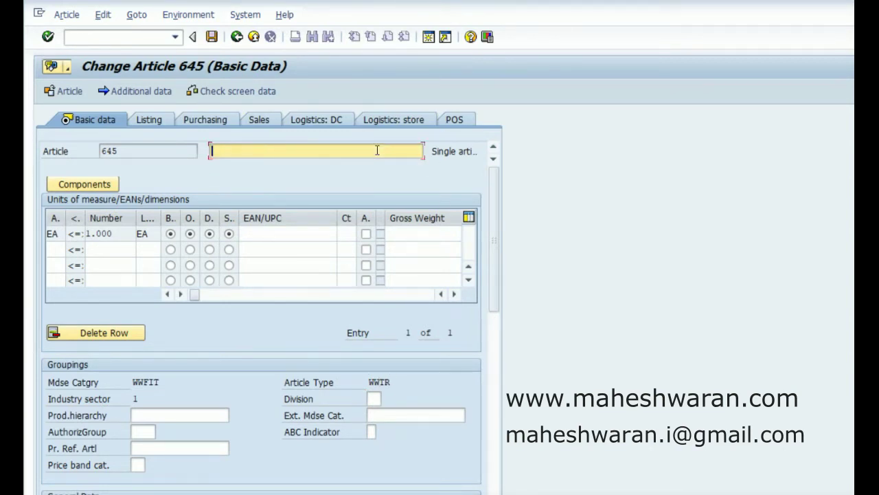
type("Extension Bands fo")
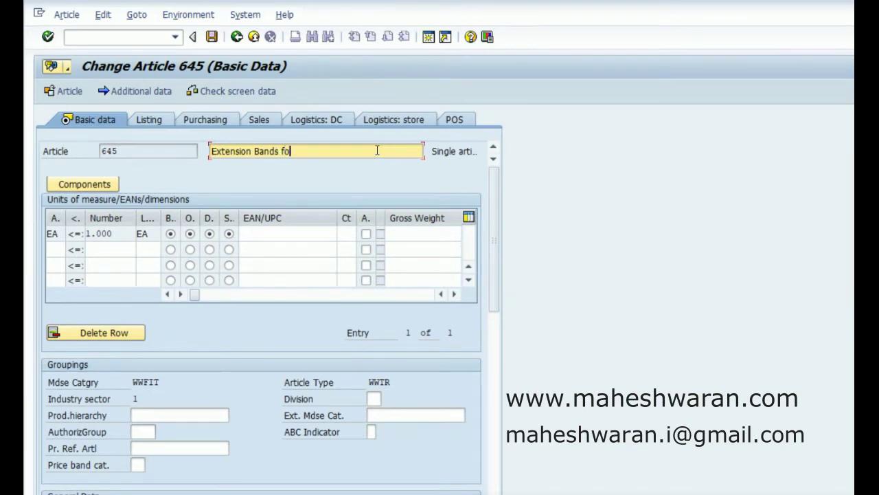
type("r Pullups")
left_click(211, 41)
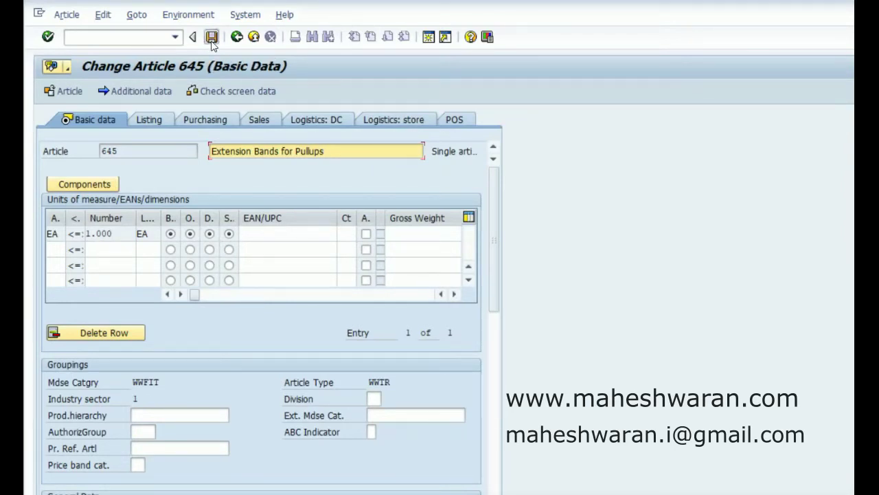
left_click(211, 38)
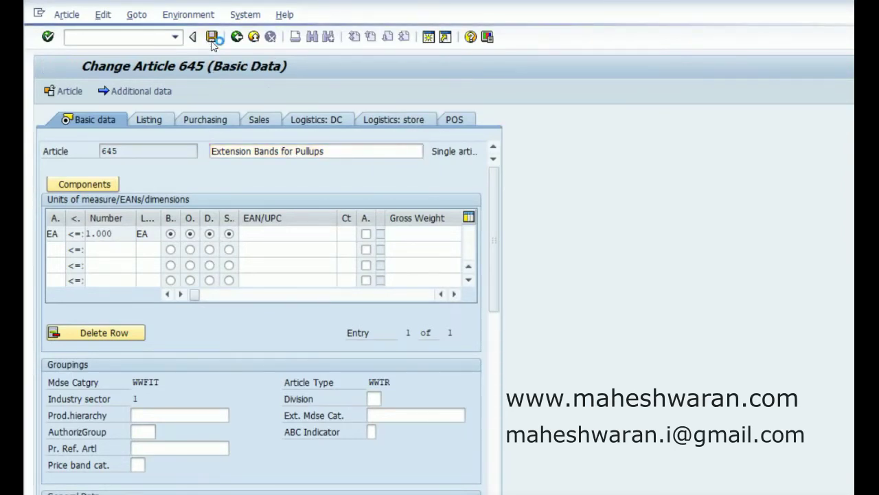